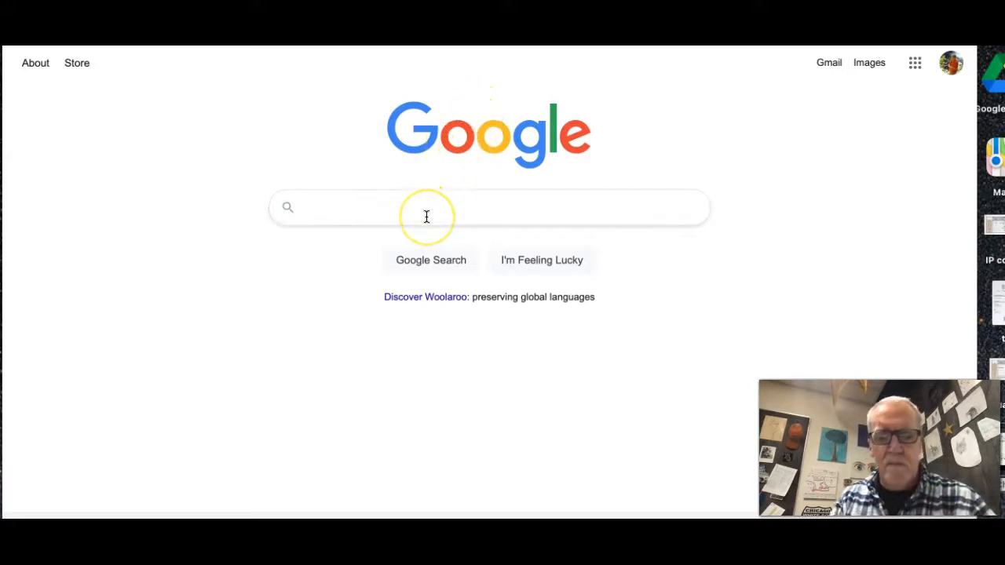
Step: Search Google for "my maps google", open the My Maps site and create a new map
text(my )
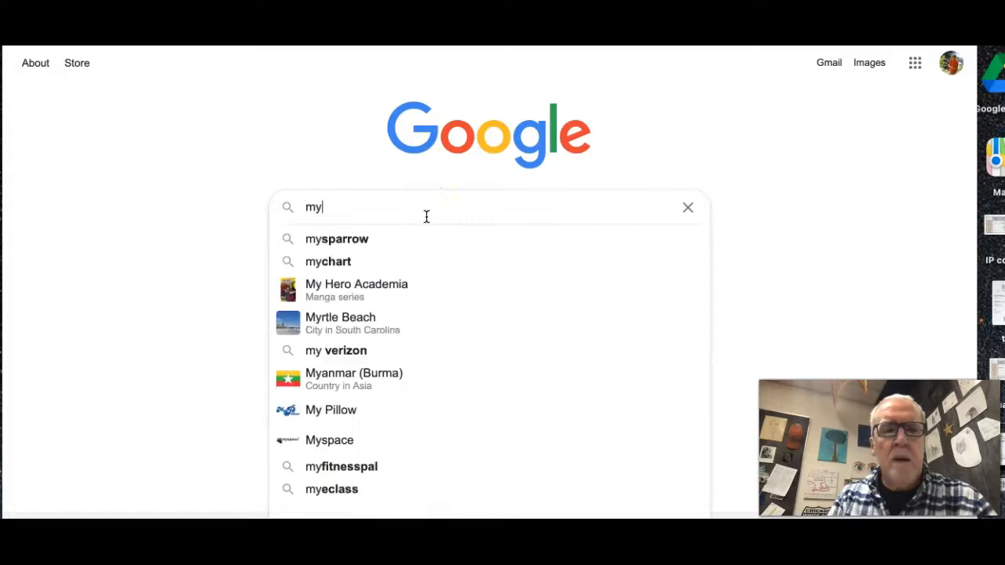
text(maps)
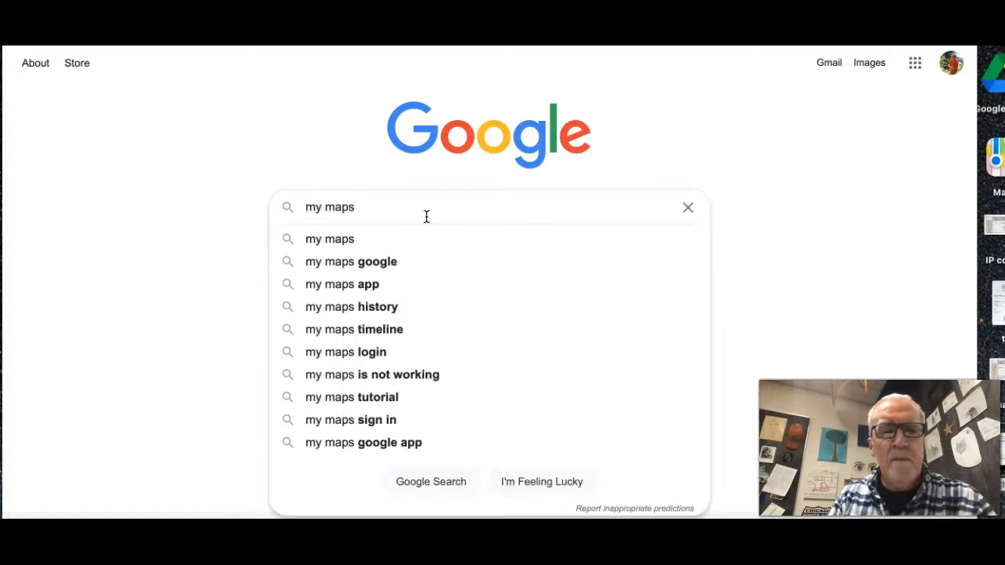
click(416, 271)
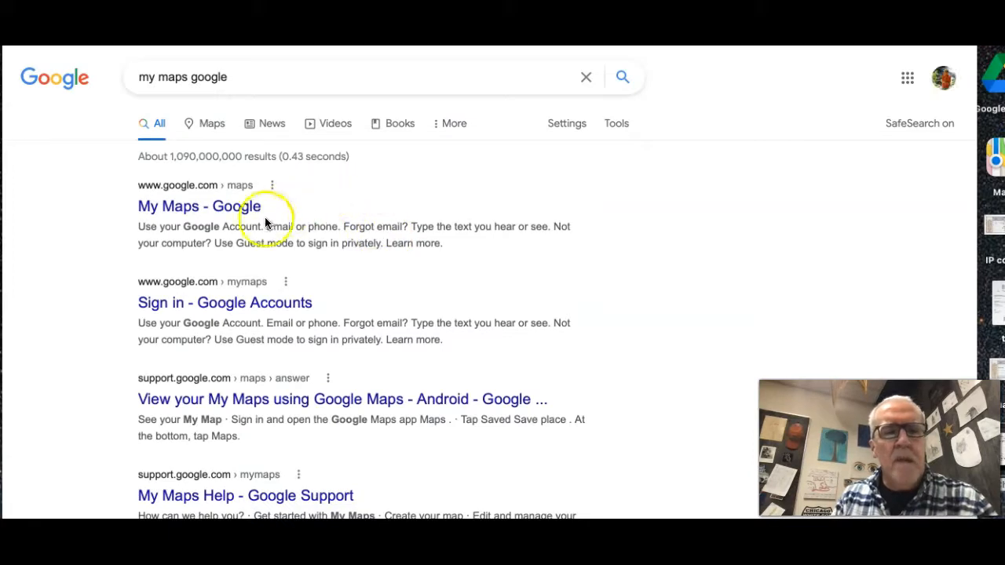
click(238, 217)
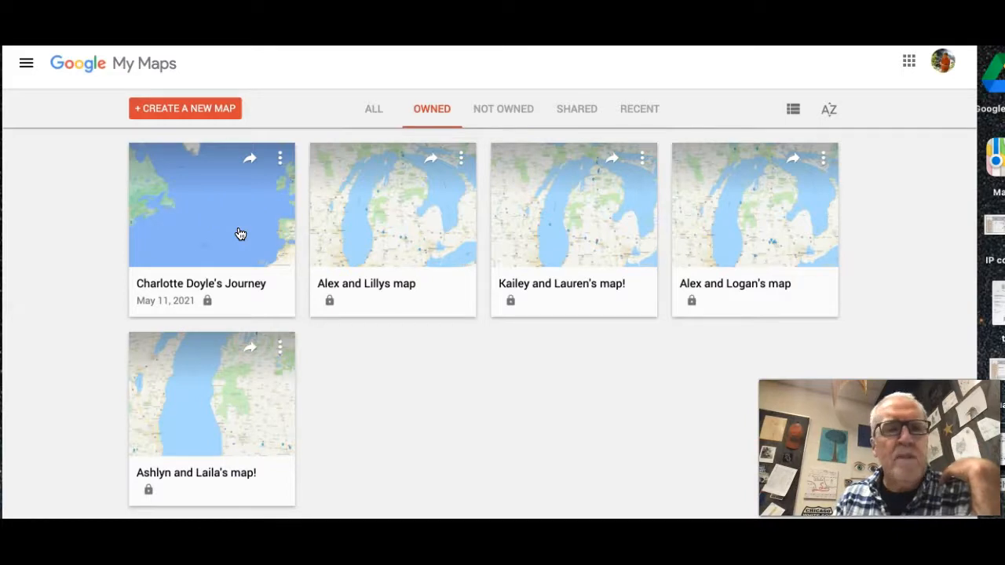
click(204, 111)
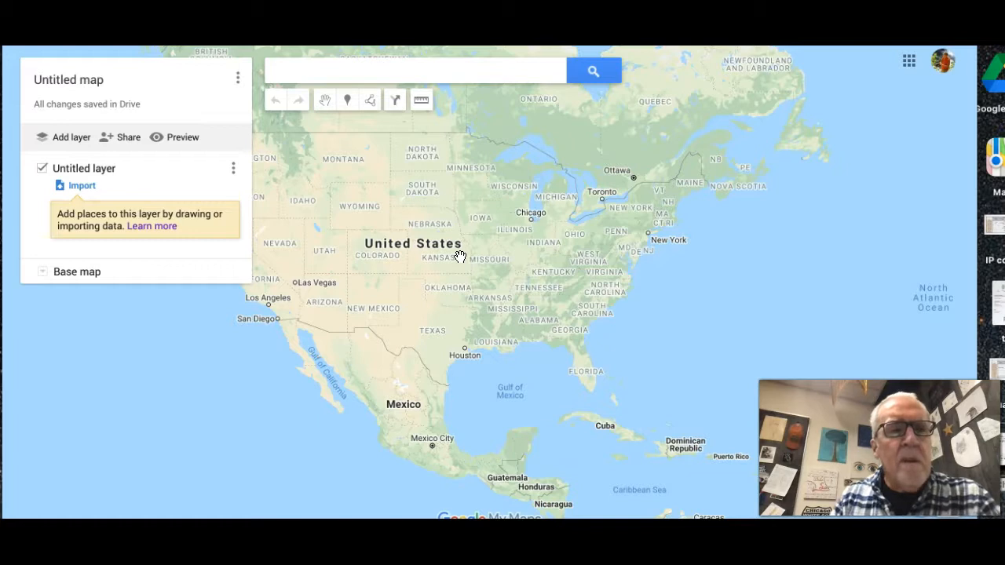
Step: Set the untitled map's title to "Charlotte Doyle's Journey"
click(96, 82)
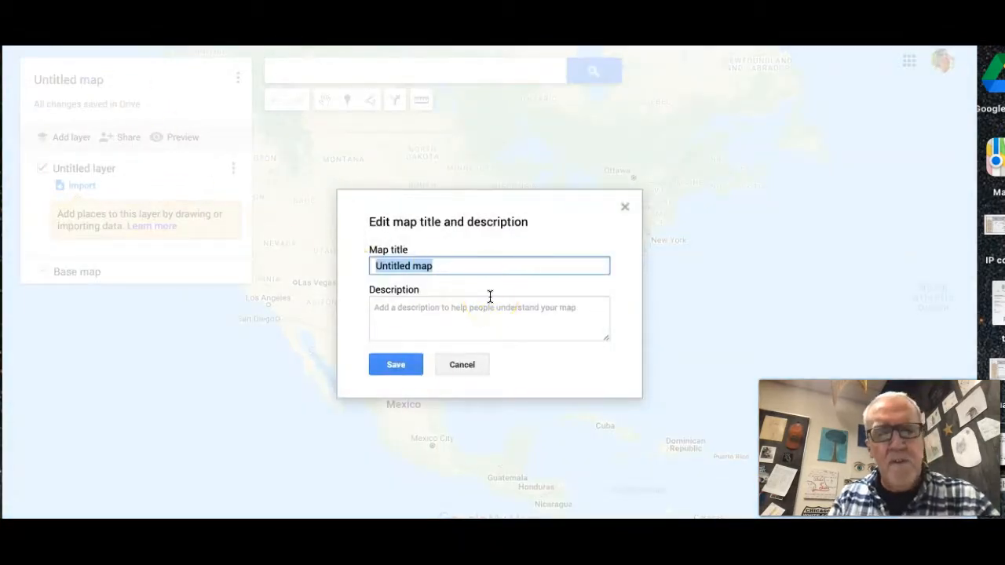
text(Charlottd)
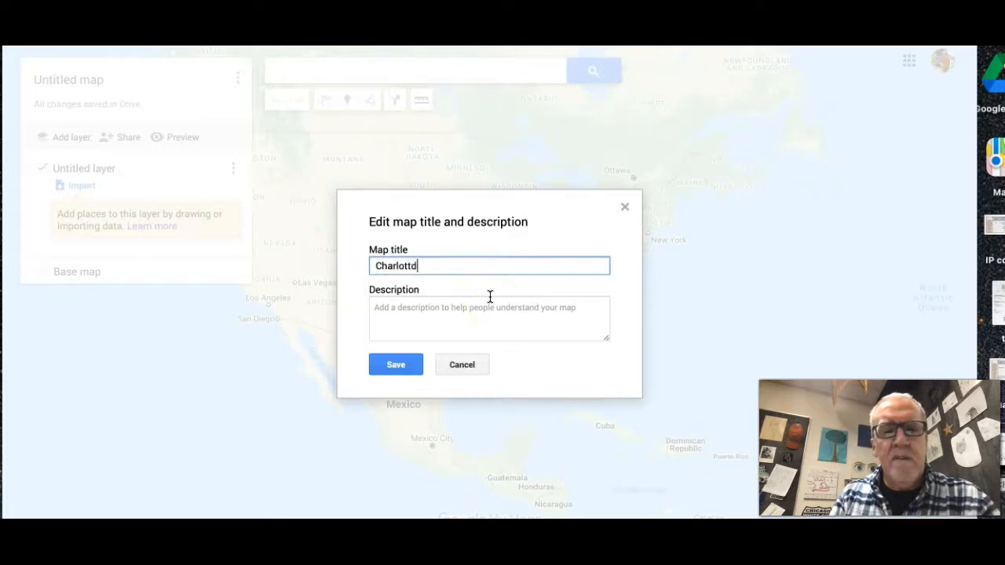
key(BackSpace)
text(e Doyle's)
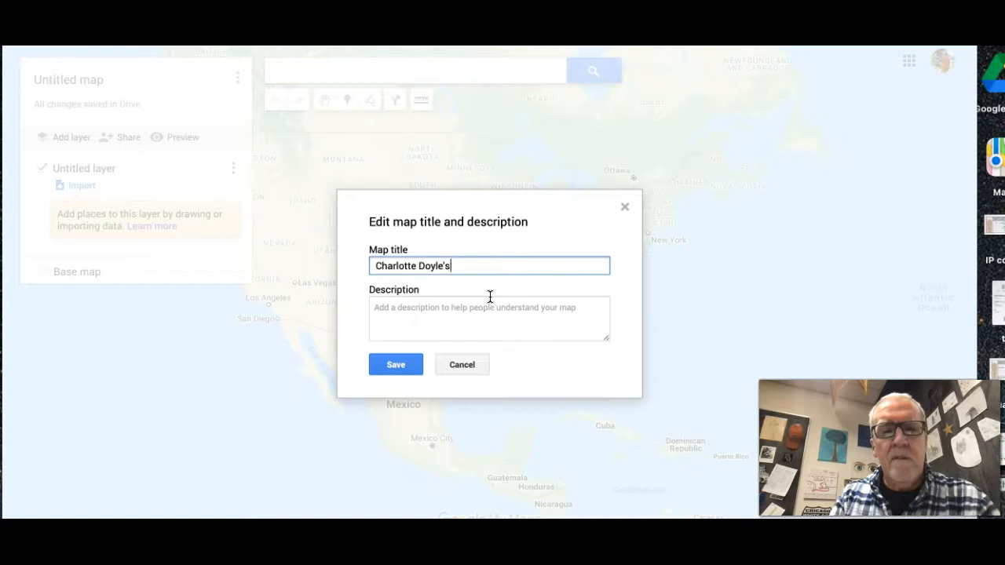
text( Journey)
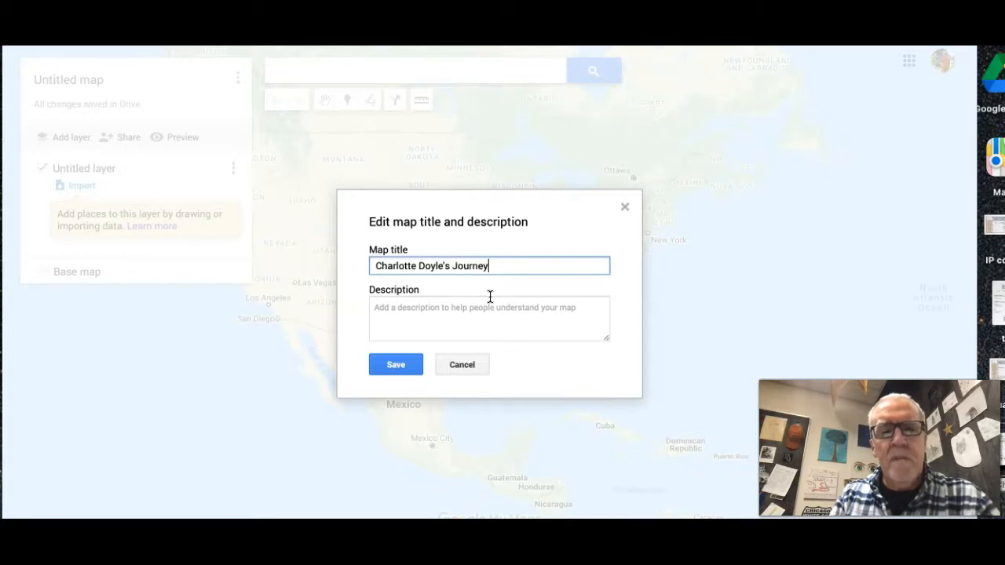
Step: Set the map description to "Charlotte Doyle's trip to her home in Providence, Rhode Island, USA, from Liverpool, UK." and save the map details
click(501, 328)
text(Charlotte Doyle's trip to)
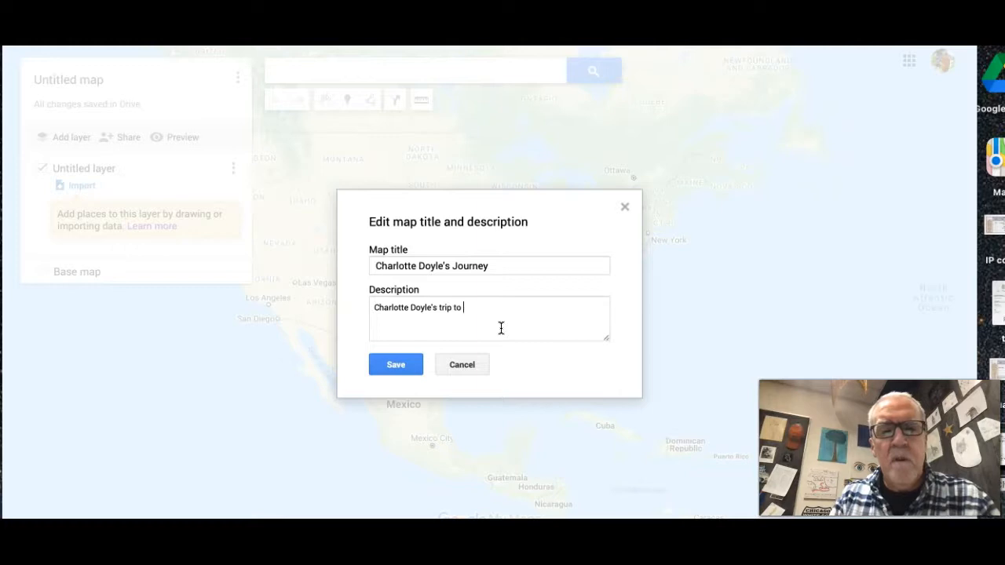
text(her home )
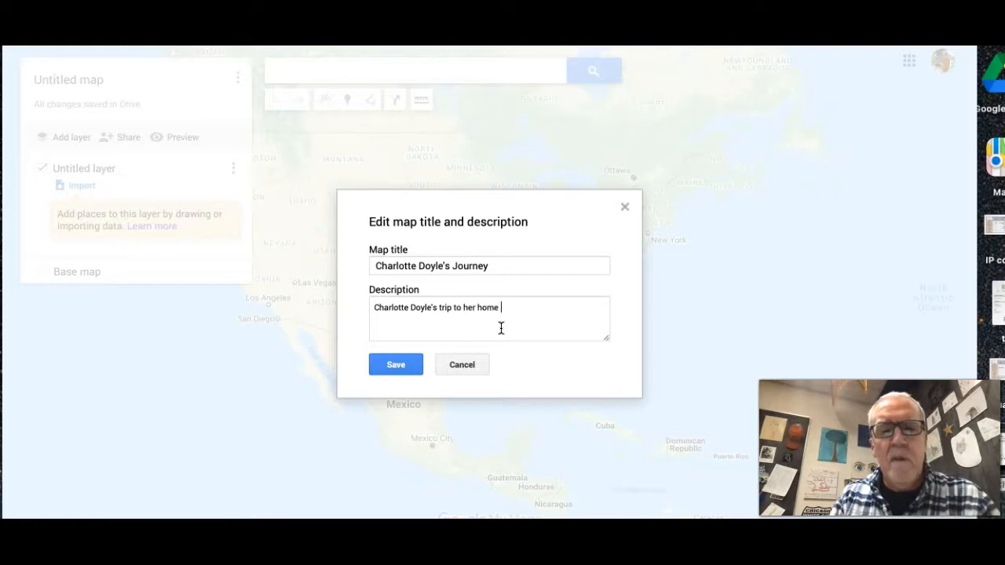
text(in Provident)
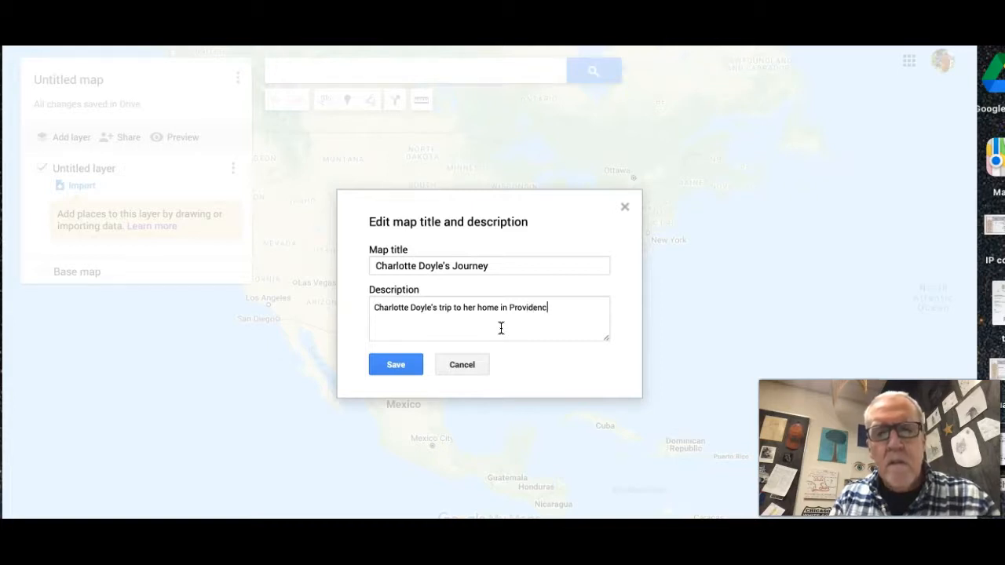
text(ce, Rhode Island, USA)
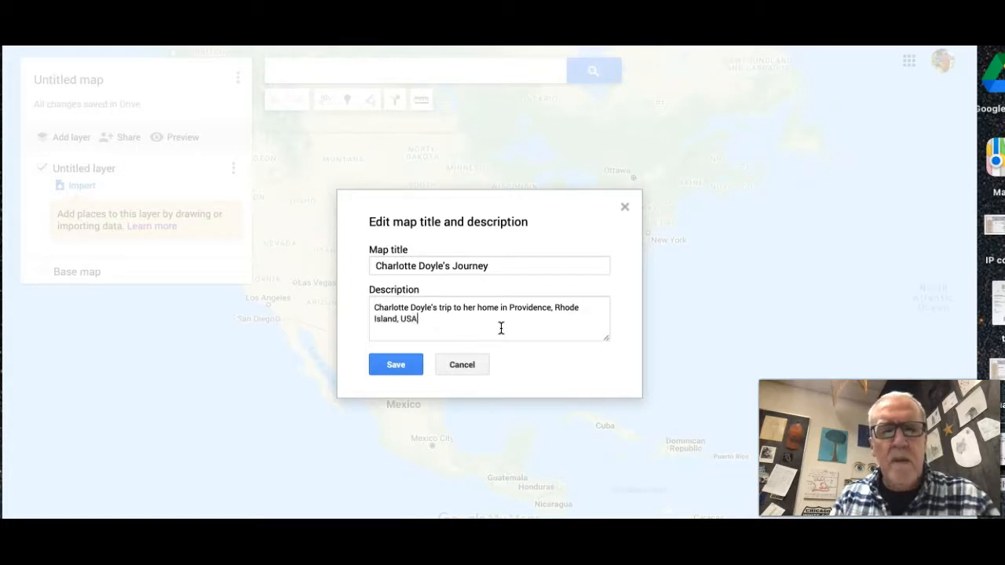
text(, from Lieve)
key(BackSpace)
key(BackSpace)
key(BackSpace)
text(verpool, UK.)
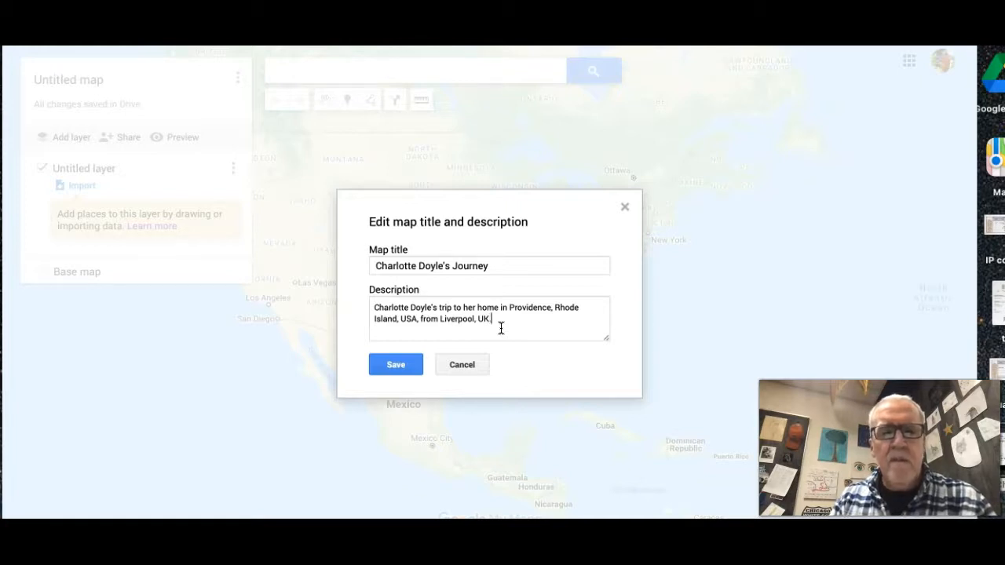
click(410, 366)
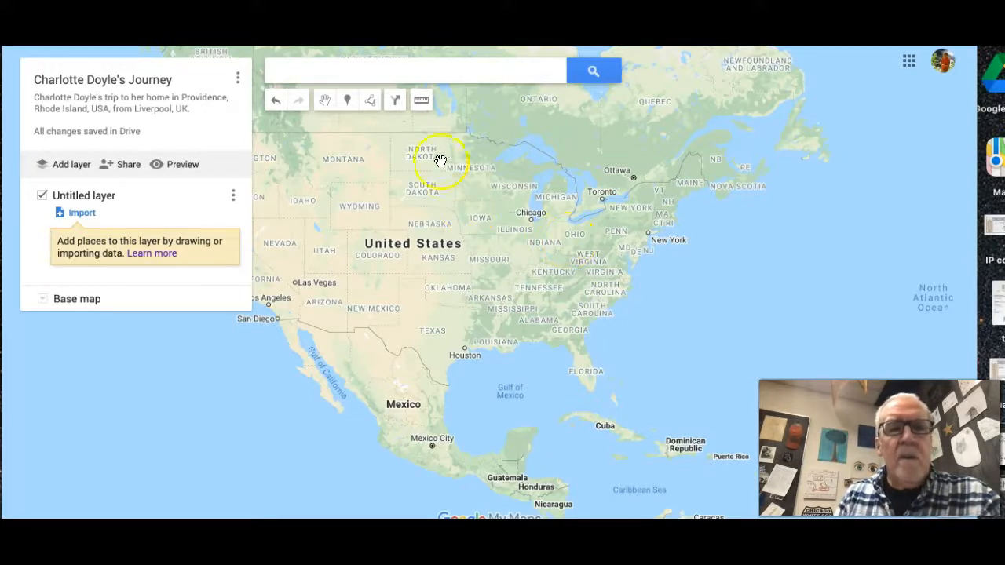
Step: Search the map for Liverpool, UK, and dismiss the place's details
click(389, 76)
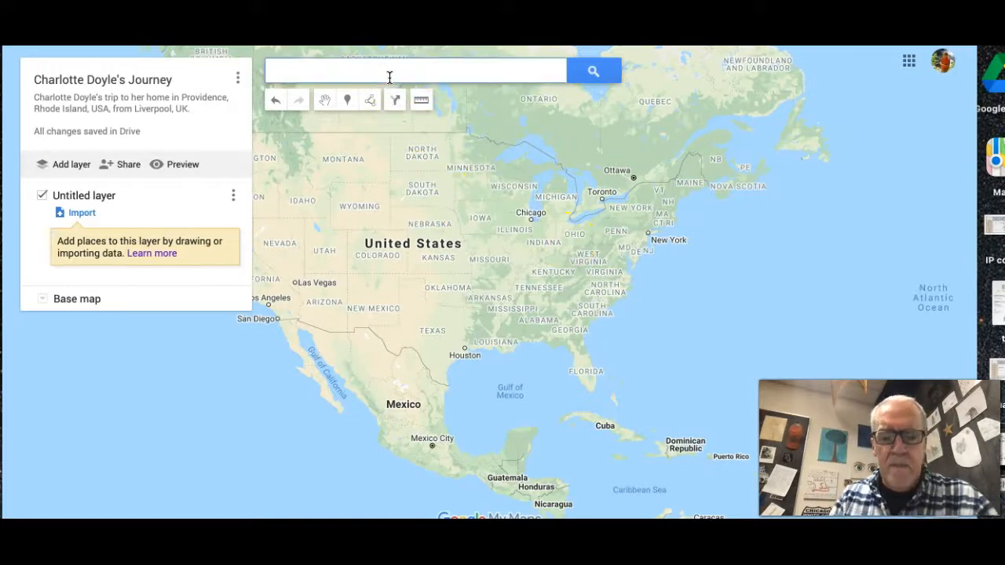
text(liver)
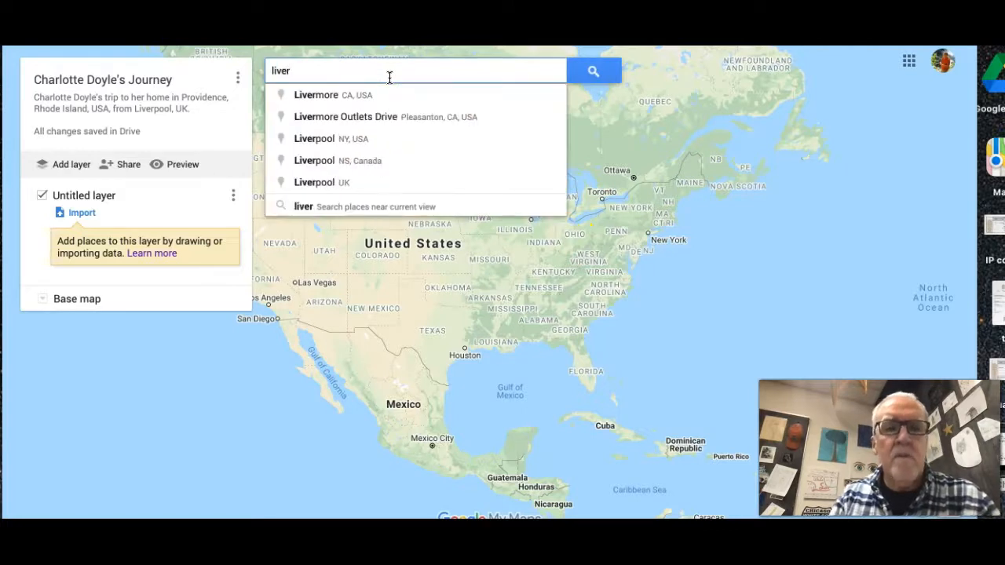
text(po)
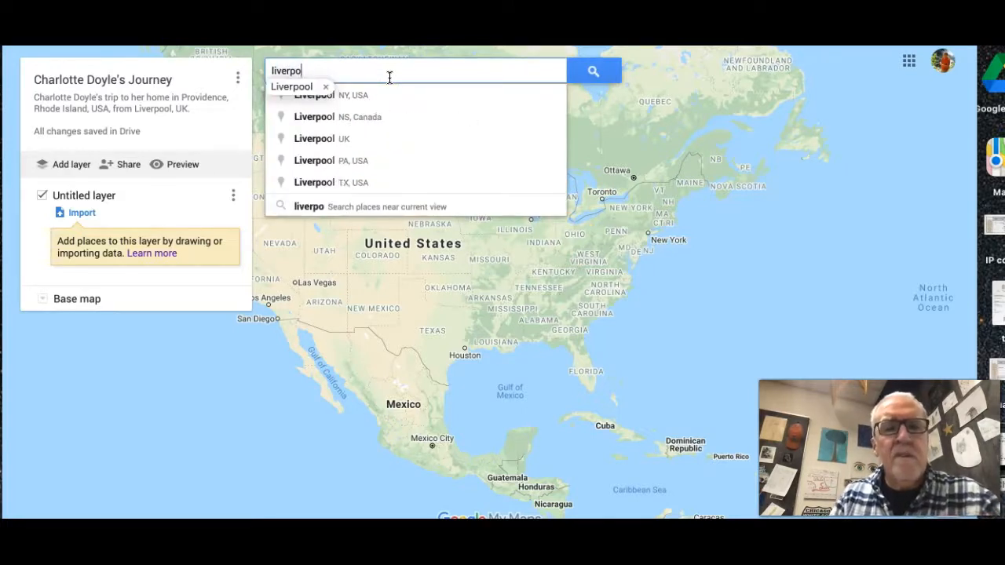
click(334, 139)
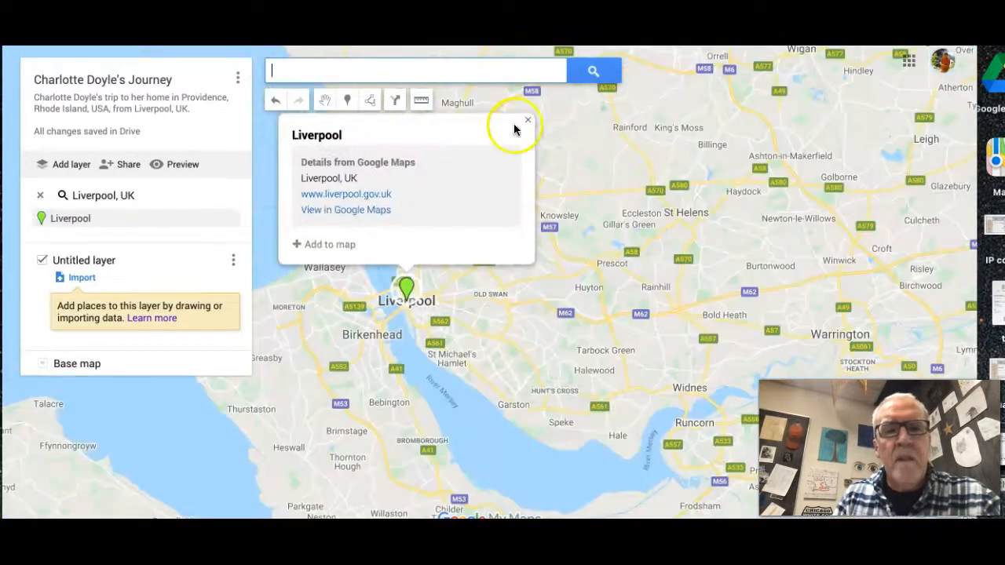
click(527, 122)
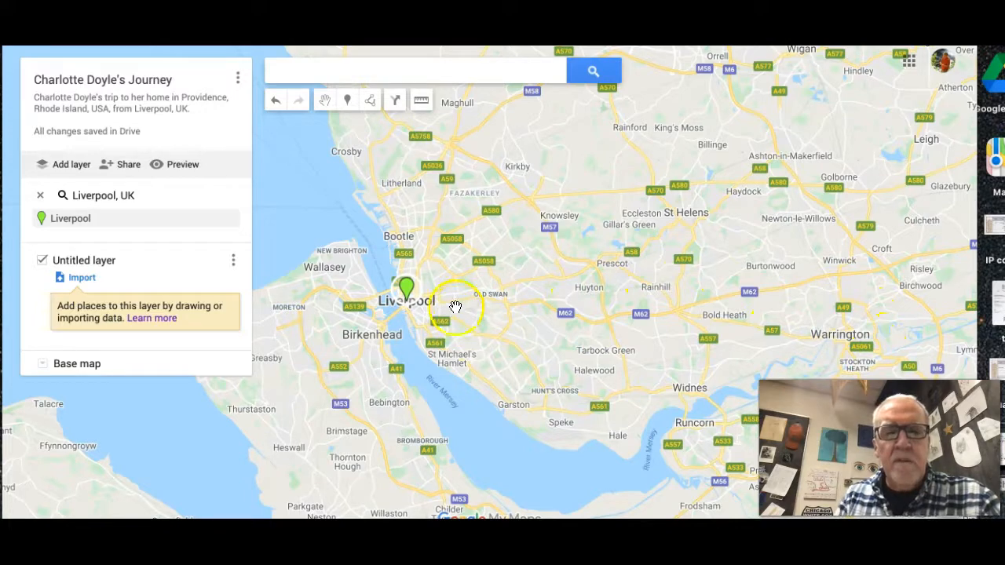
Step: Remove the Liverpool search result and its temporary pin from the map
scroll(454, 294, up, 3)
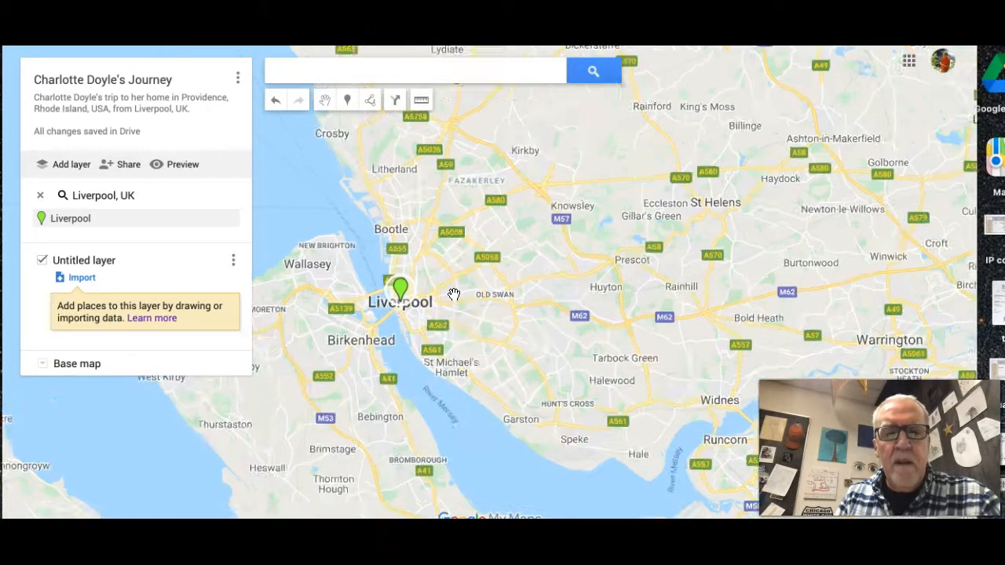
scroll(454, 294, down, 5)
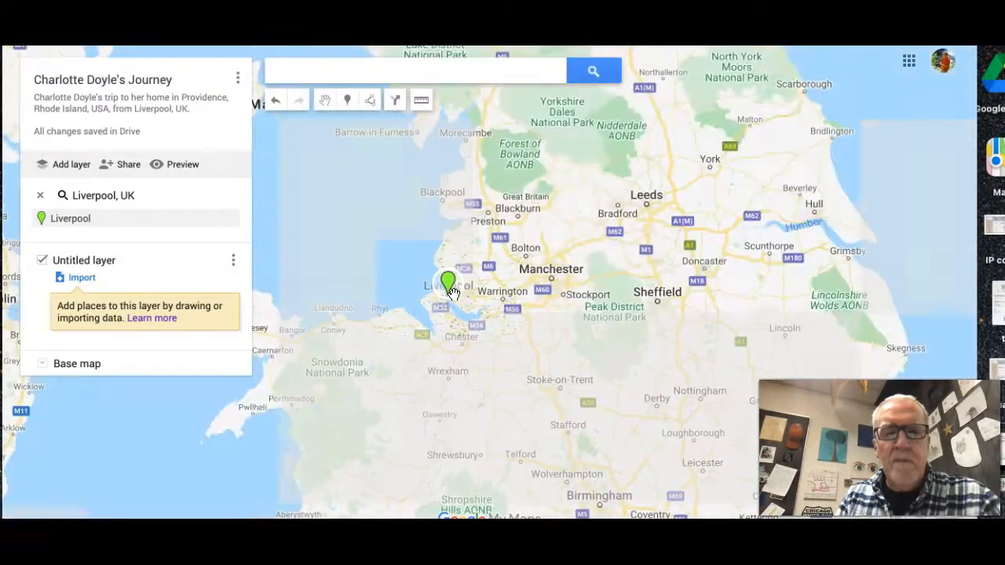
scroll(453, 295, up, 3)
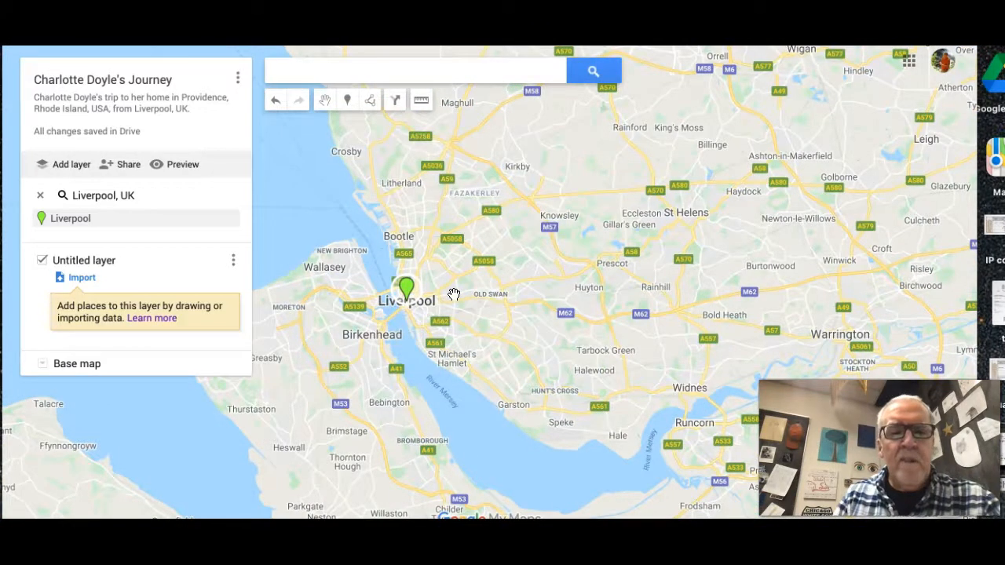
click(406, 294)
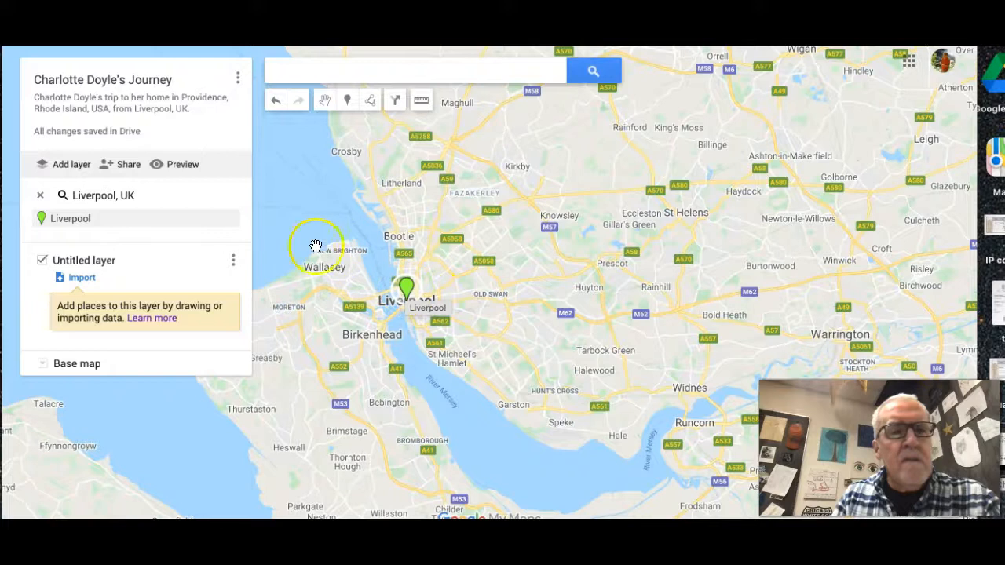
click(42, 197)
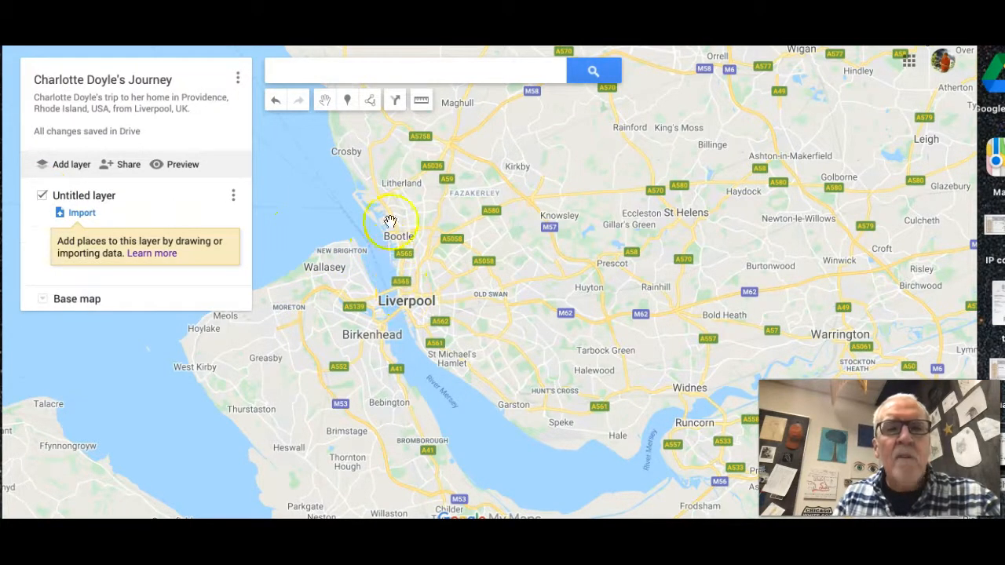
Step: Place a marker on the Liverpool waterfront beside Strand Street, just north of Royal Albert Dock
click(347, 102)
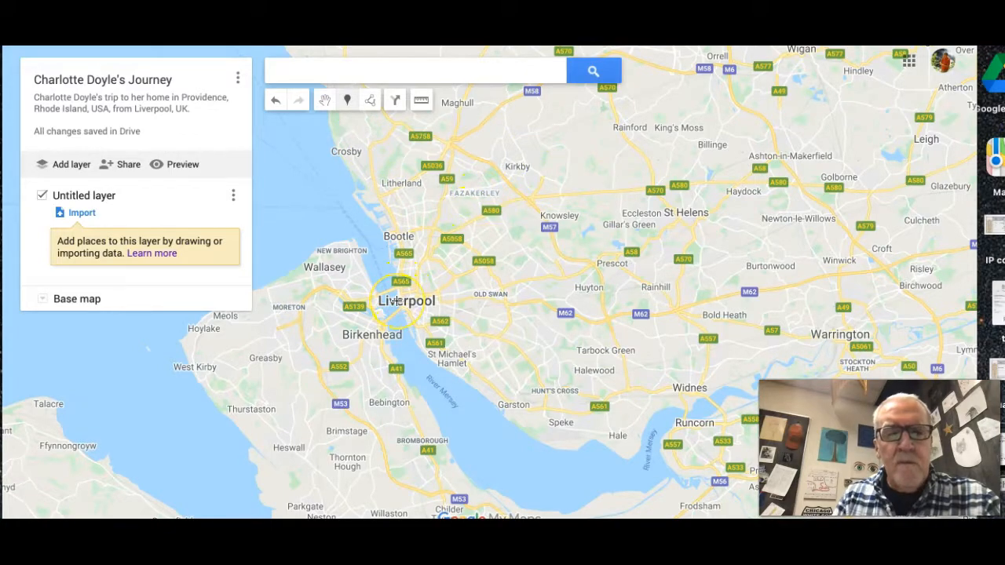
scroll(396, 301, down, 2)
scroll(396, 300, up, 4)
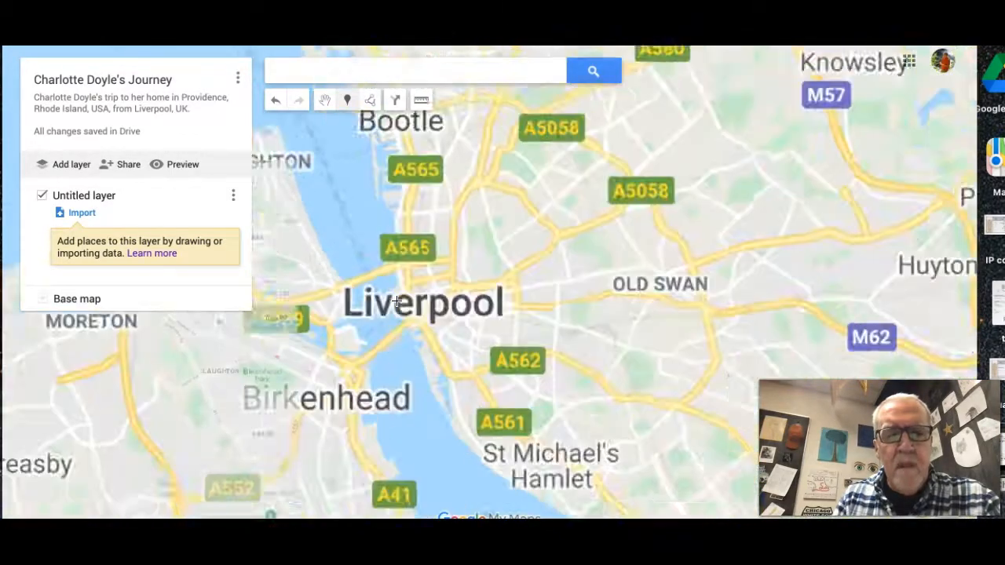
scroll(396, 300, up, 3)
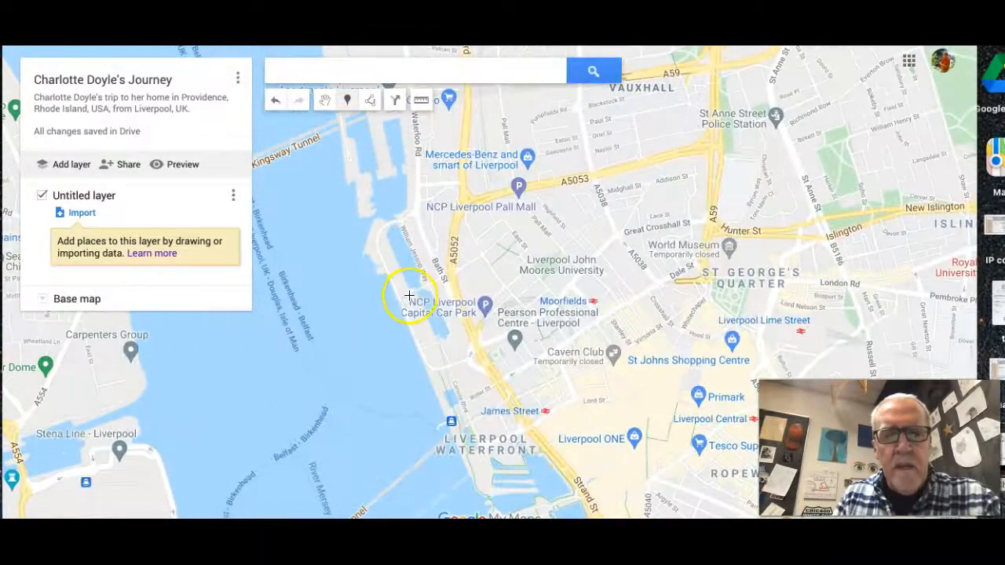
drag(376, 331, 414, 214)
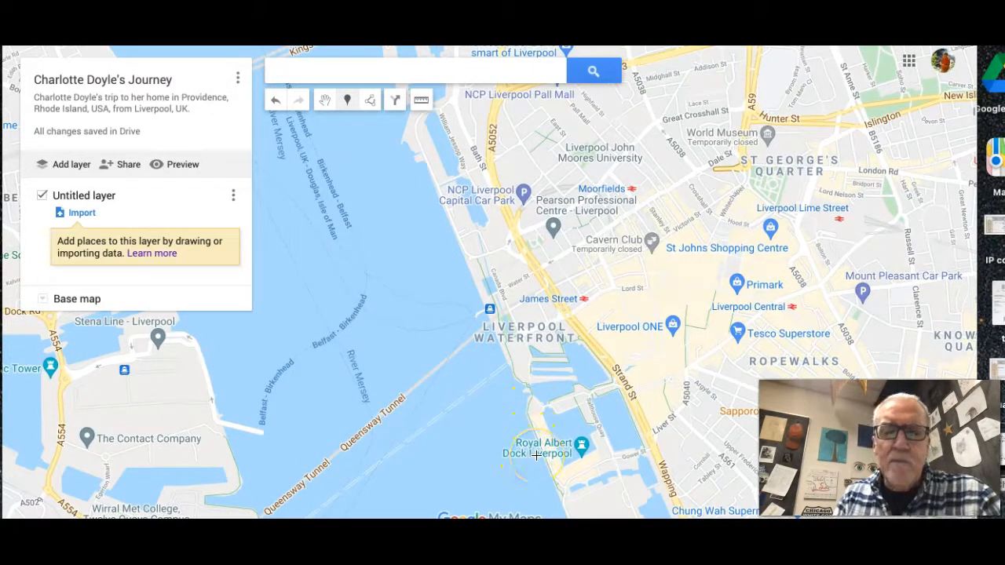
drag(561, 400, 550, 371)
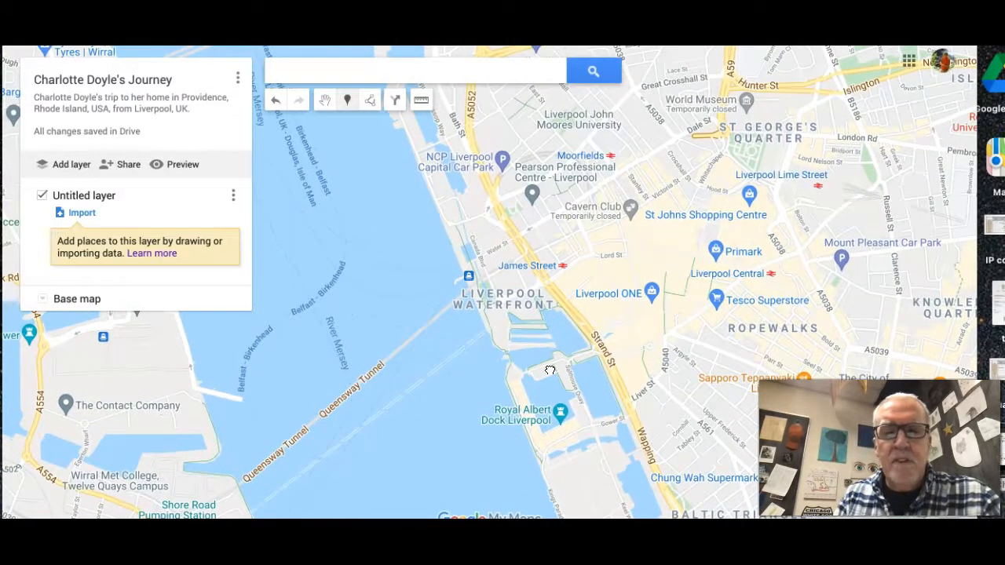
click(581, 335)
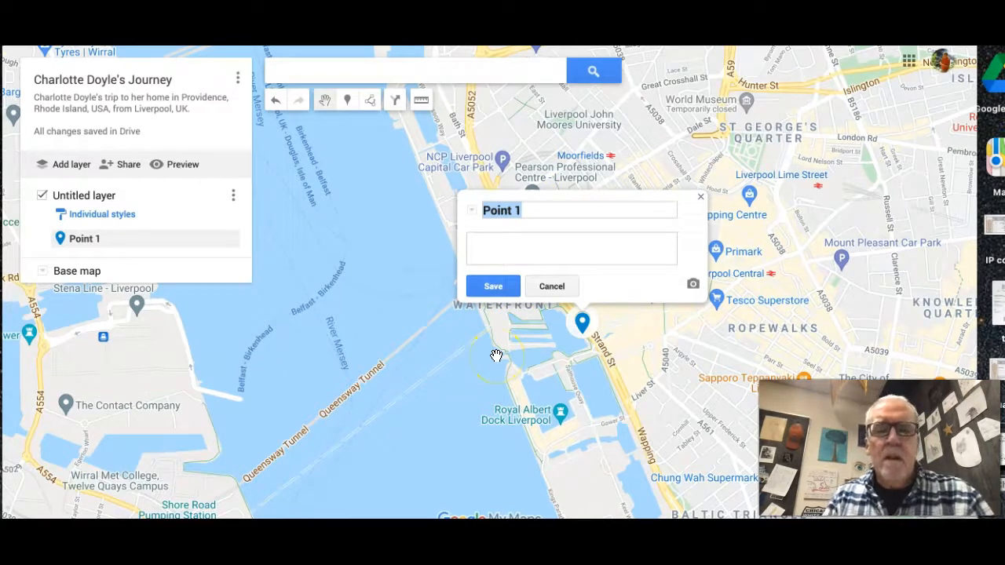
text(Where)
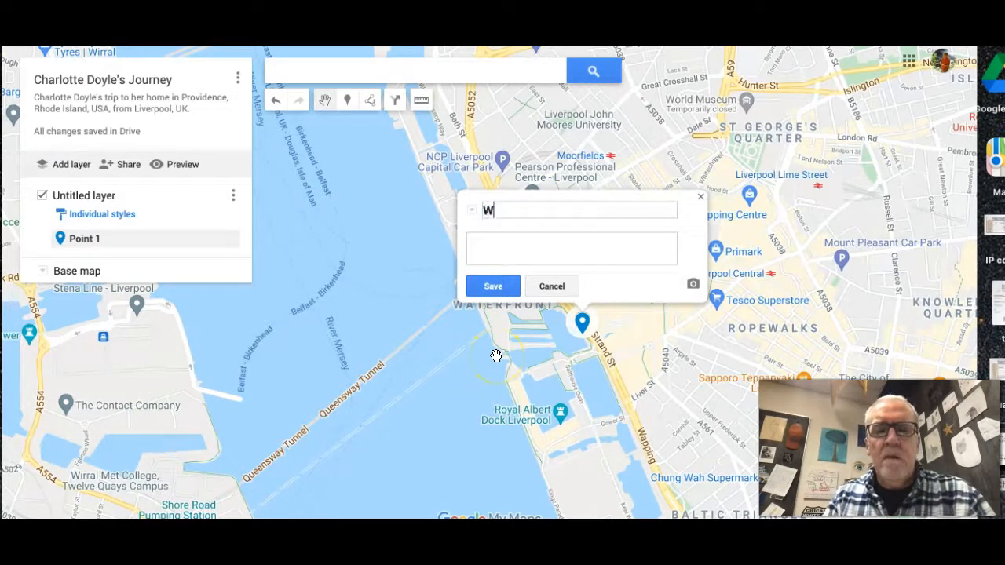
key(BackSpace)
key(BackSpace)
key(BackSpace)
key(BackSpace)
key(BackSpace)
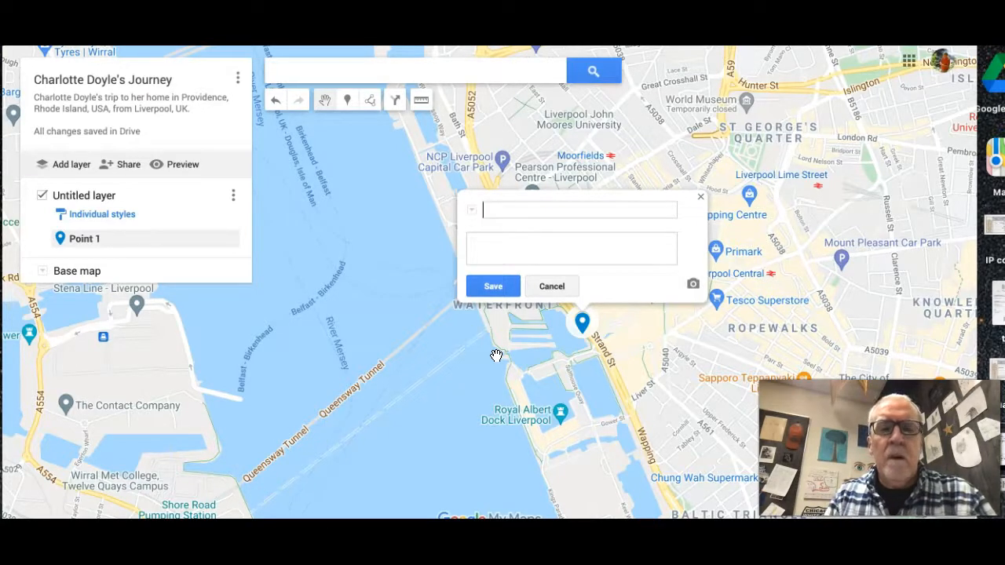
Step: Title the Liverpool waterfront marker "Seahawk departs for America"
text(eahwal)
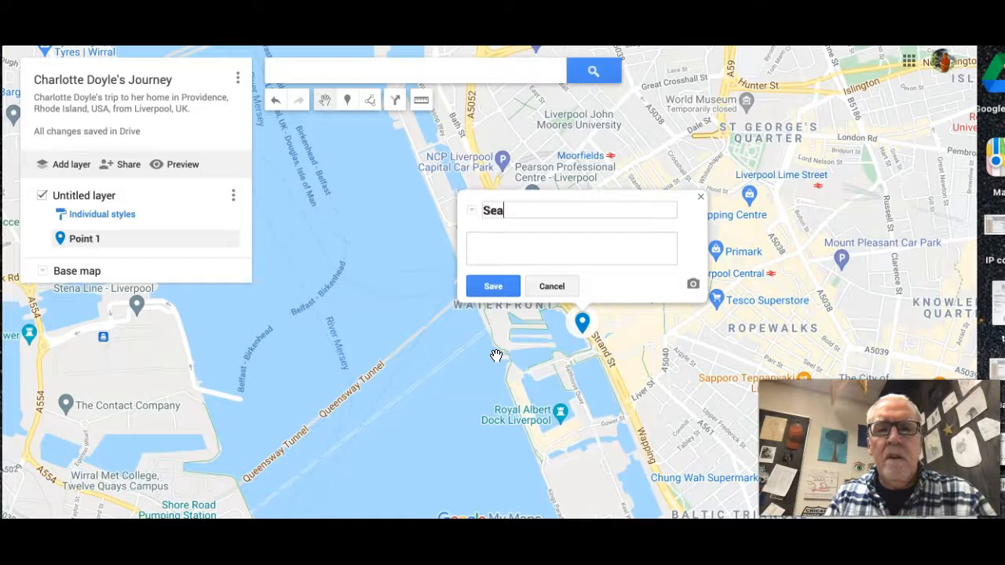
key(BackSpace)
key(BackSpace)
key(BackSpace)
text(ak)
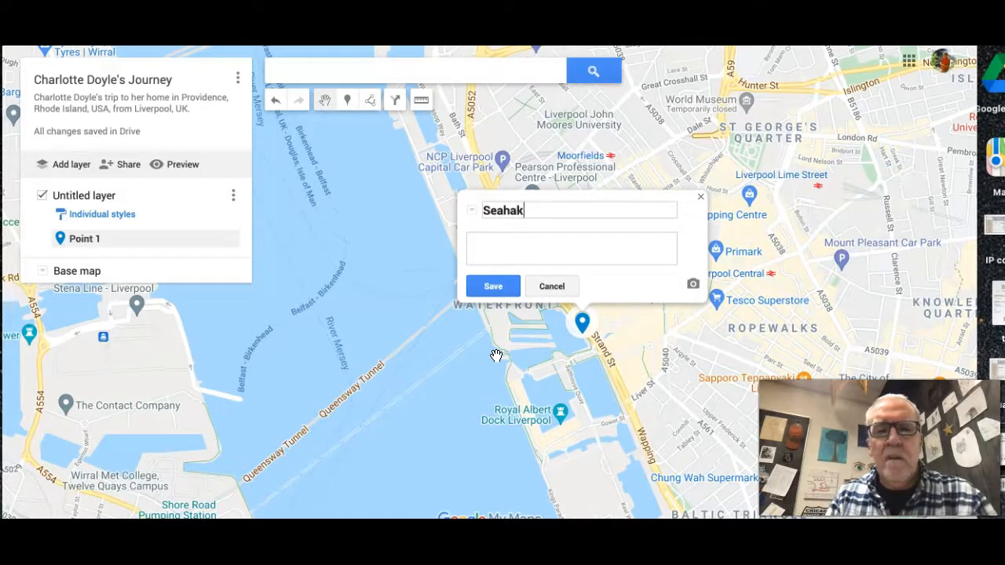
key(BackSpace)
text(wk)
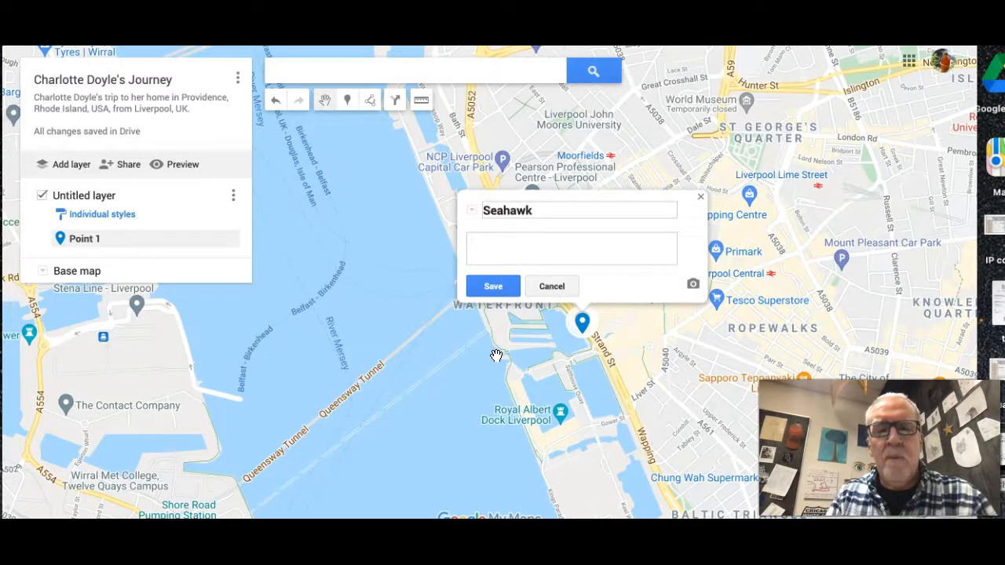
text( departs for American)
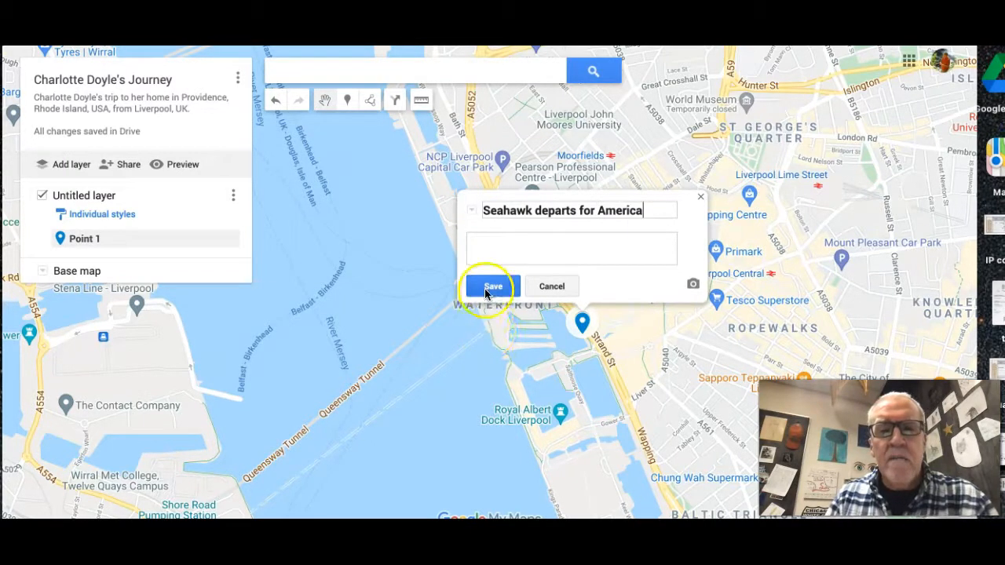
Step: Give the Liverpool marker the description "Where Charlotte first boarded the Seahawk." and save the marker
click(486, 250)
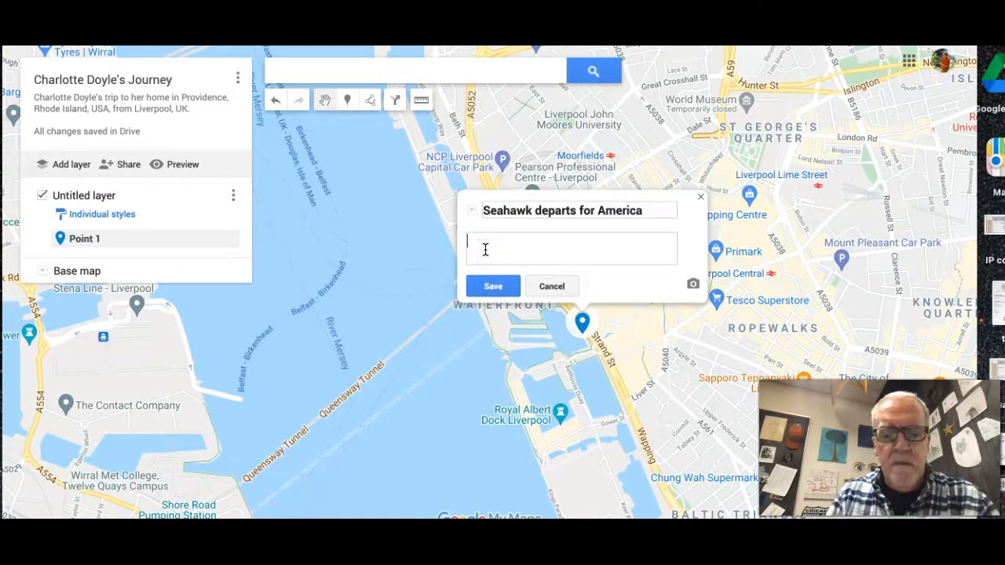
text(Where Charlotte first )
text(b)
key(BackSpace)
text(first boarded the)
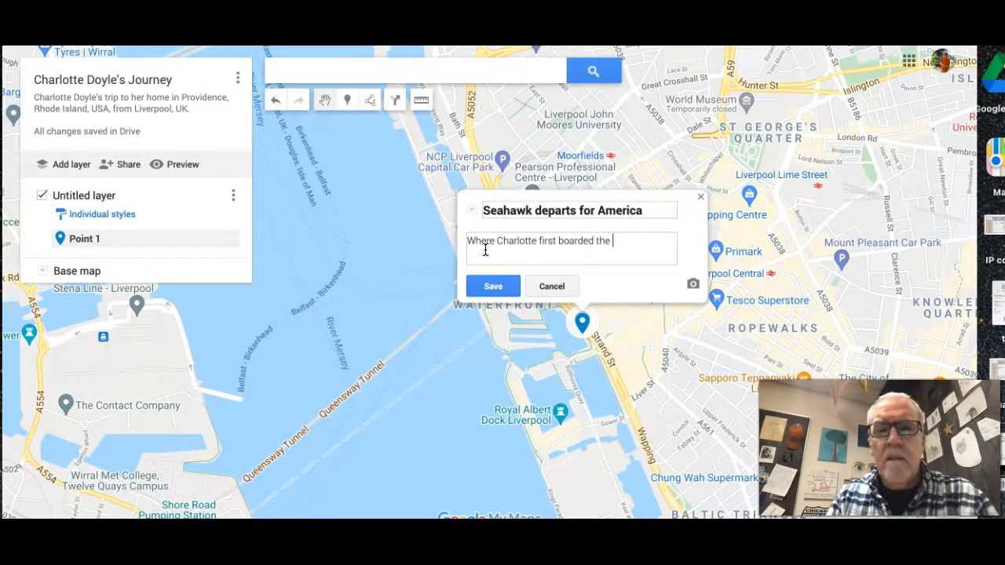
text(Seahwawk.)
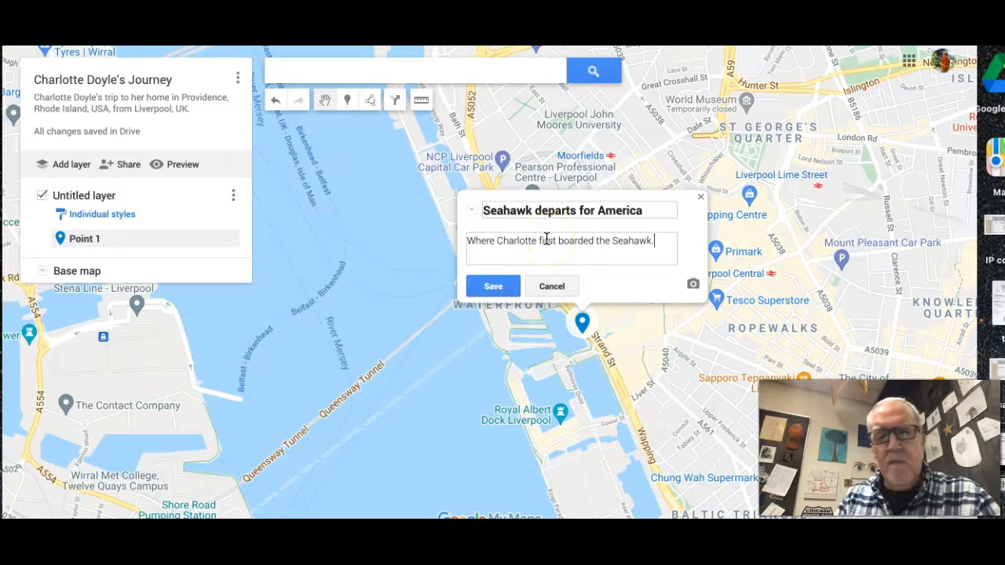
click(507, 286)
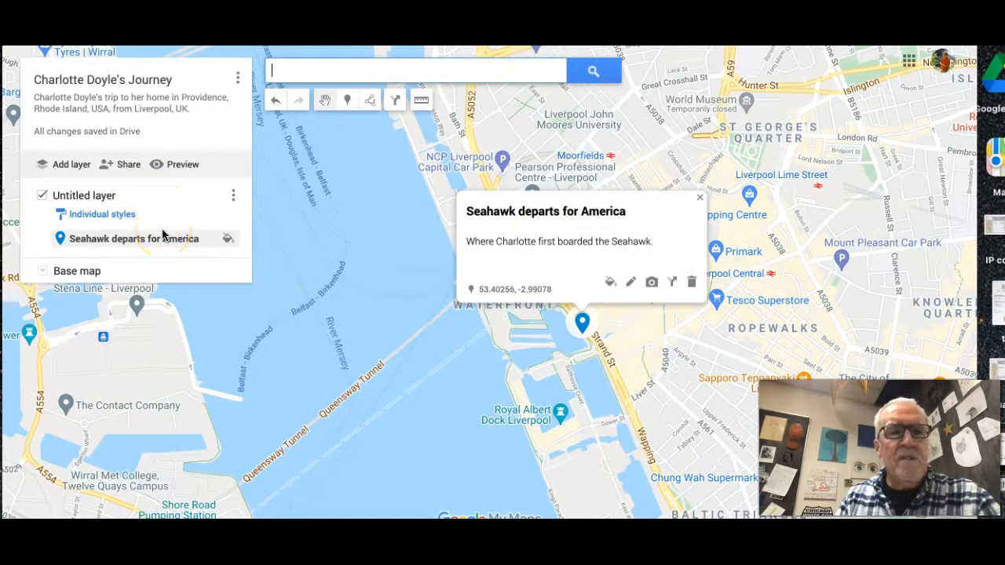
Step: Rename the untitled layer to "Charlotte's Journey" and dismiss the Liverpool marker's details
click(99, 199)
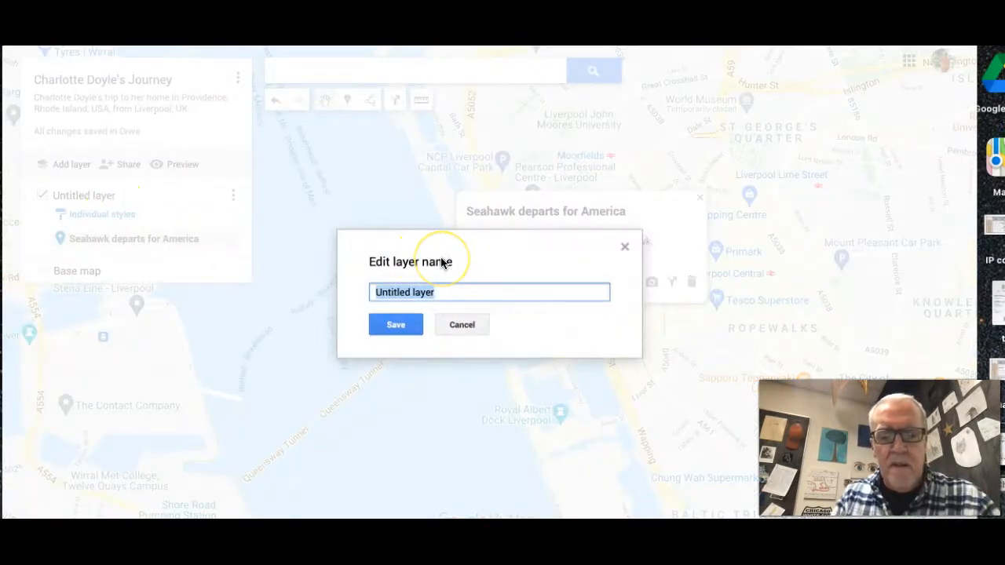
text(Charlotte's Journey)
click(405, 325)
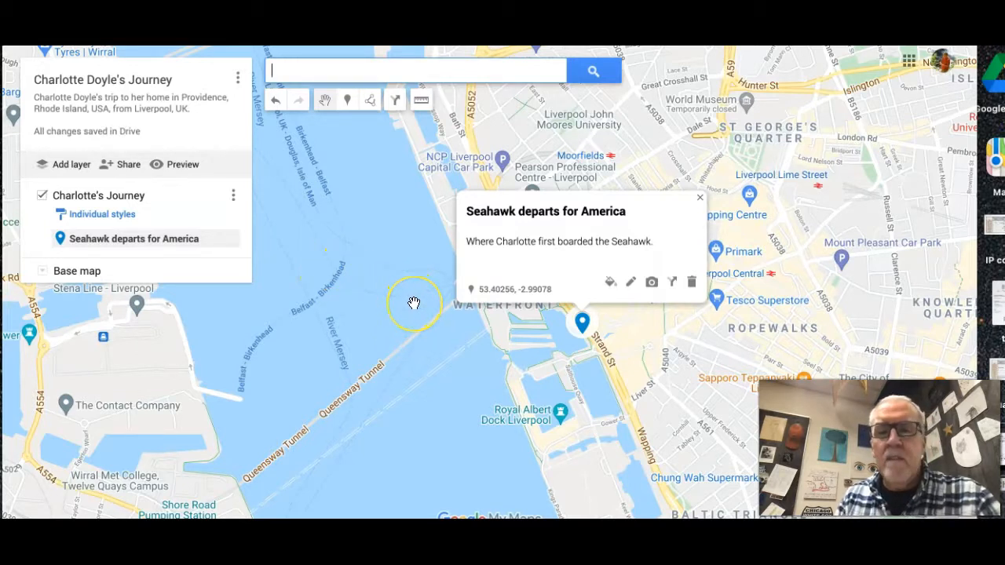
click(703, 202)
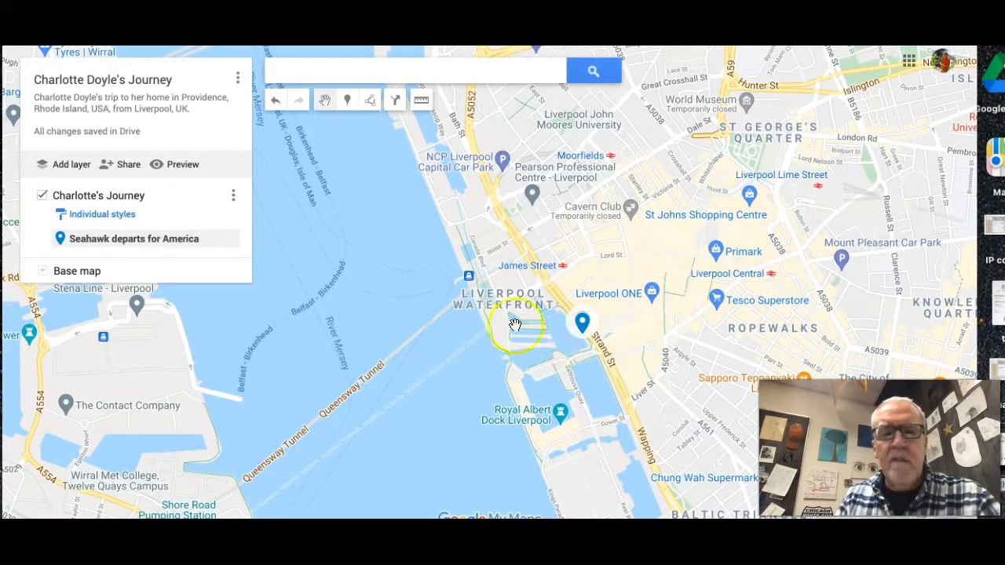
Step: Examine the map from the Liverpool marker across the North Atlantic to the New England coast
scroll(500, 294, up, 2)
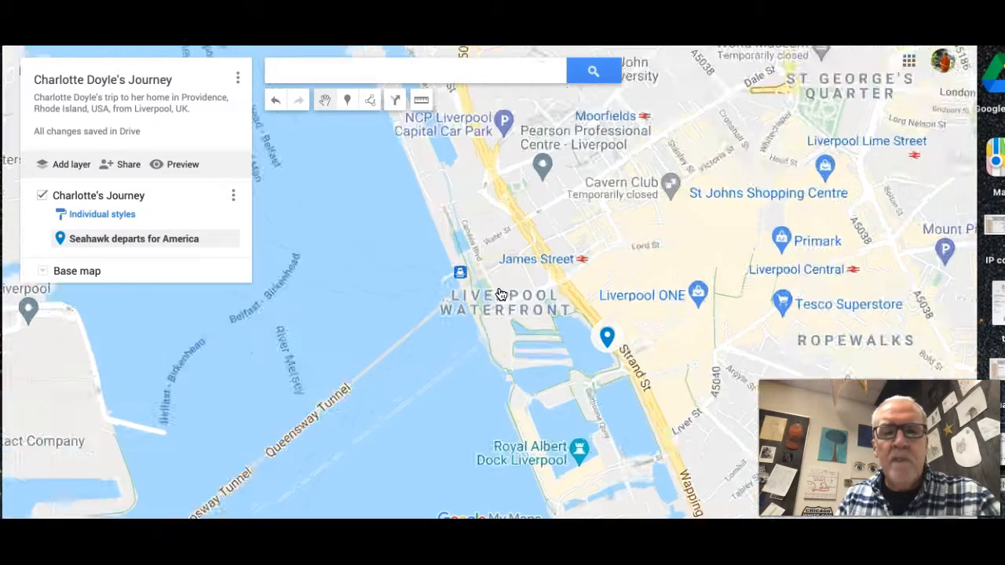
scroll(500, 294, down, 3)
drag(462, 315, 728, 232)
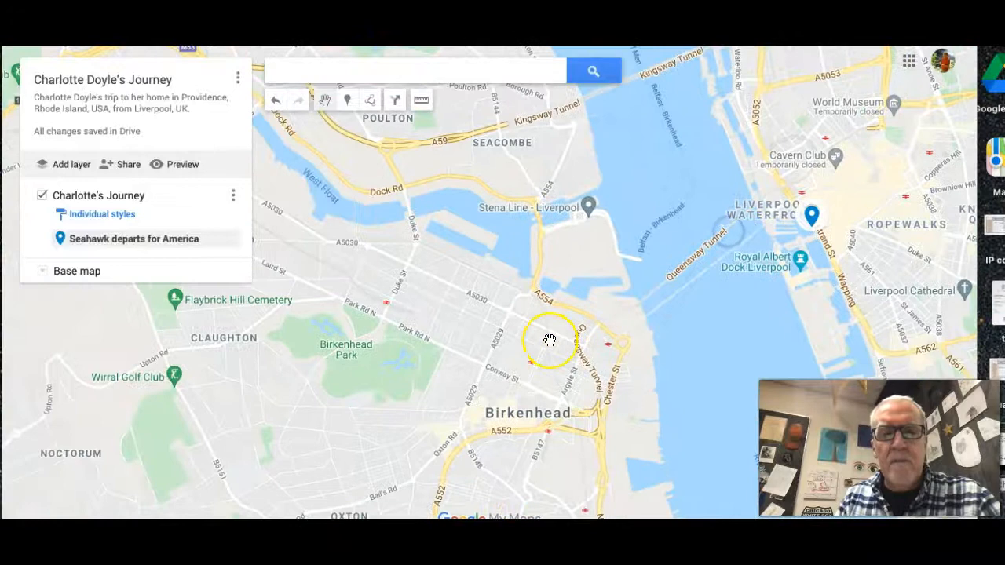
scroll(550, 340, down, 5)
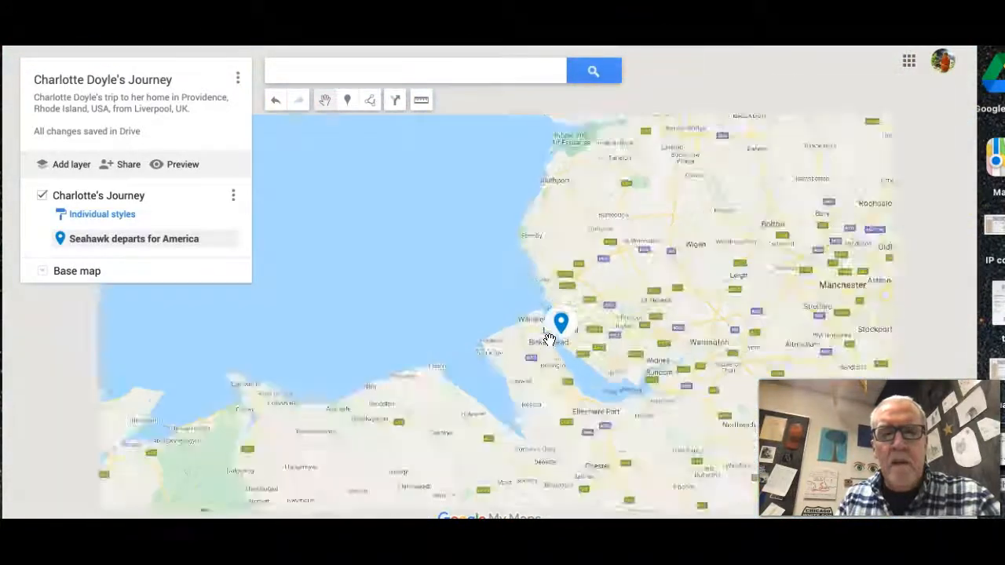
drag(475, 361, 665, 280)
scroll(666, 280, down, 3)
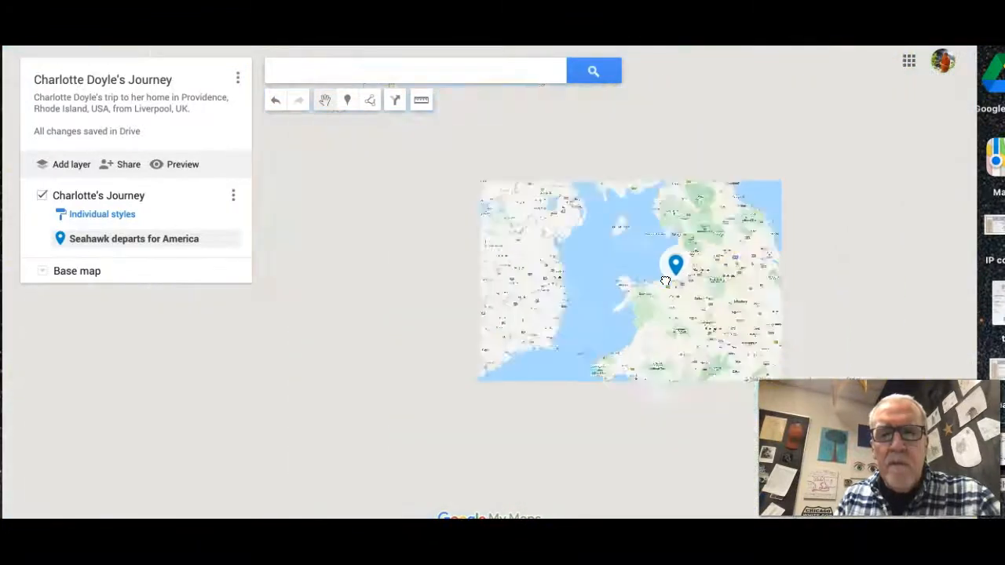
drag(674, 299, 611, 333)
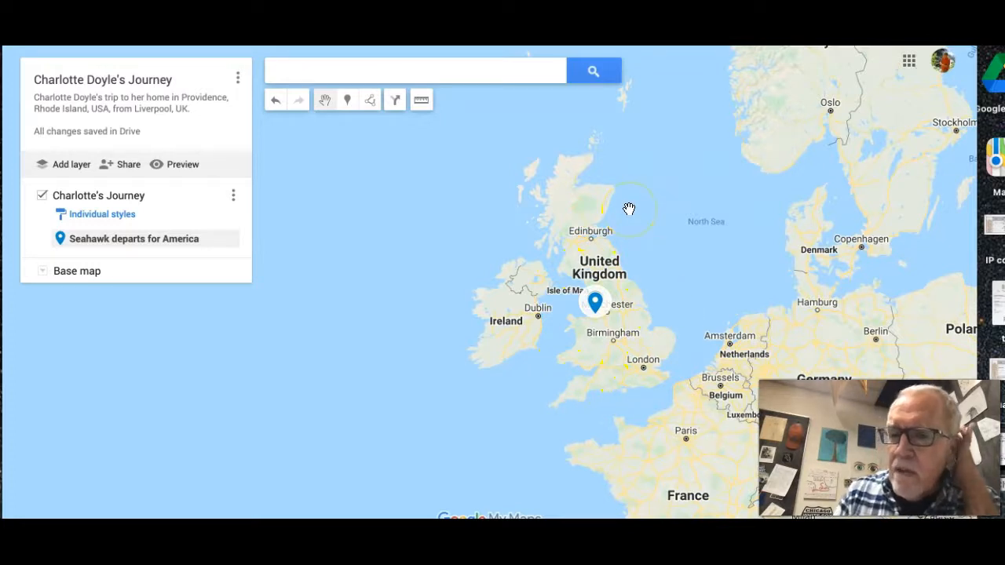
click(583, 202)
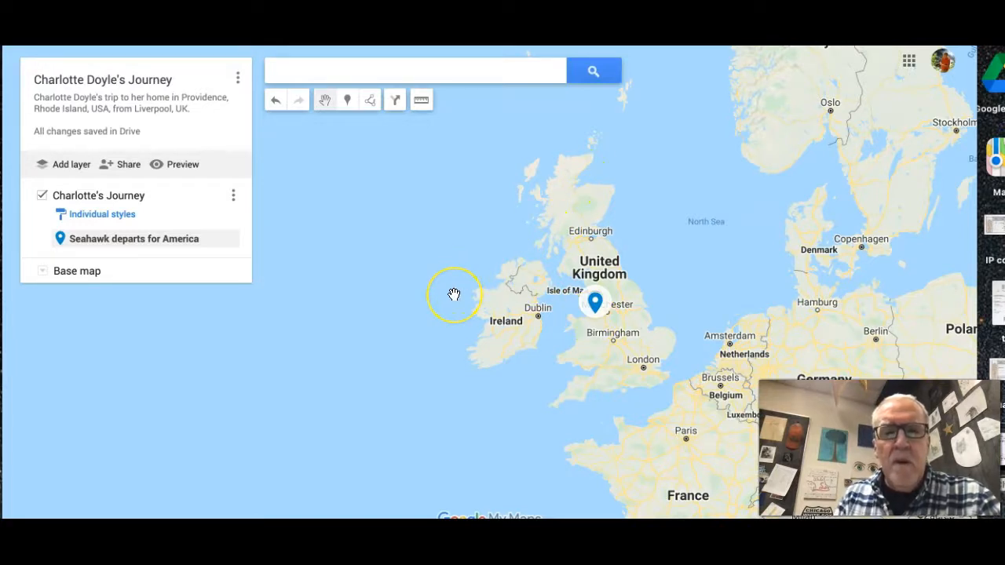
scroll(454, 295, down, 1)
scroll(454, 295, down, 2)
drag(415, 325, 626, 269)
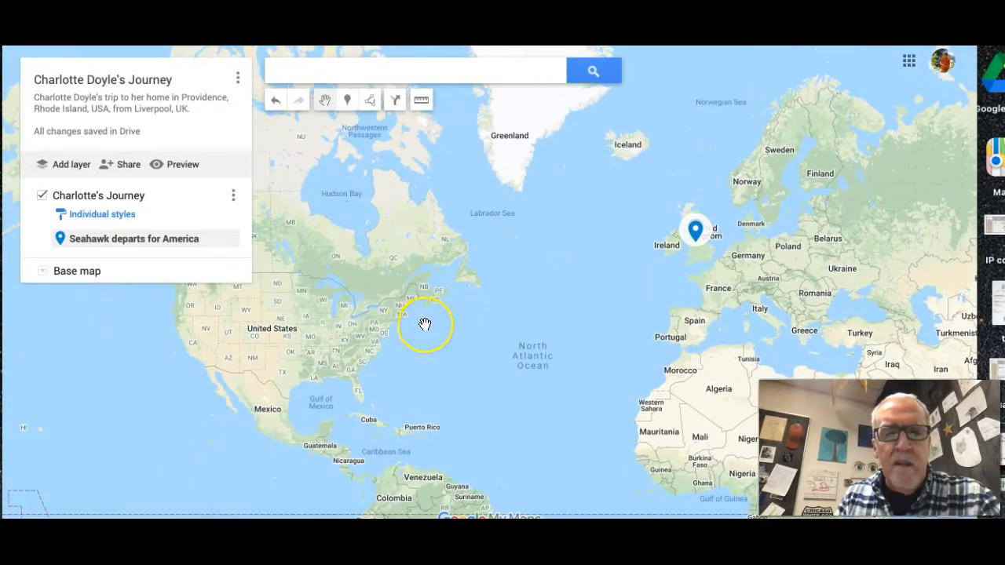
scroll(424, 325, up, 1)
scroll(424, 324, up, 2)
drag(382, 337, 631, 392)
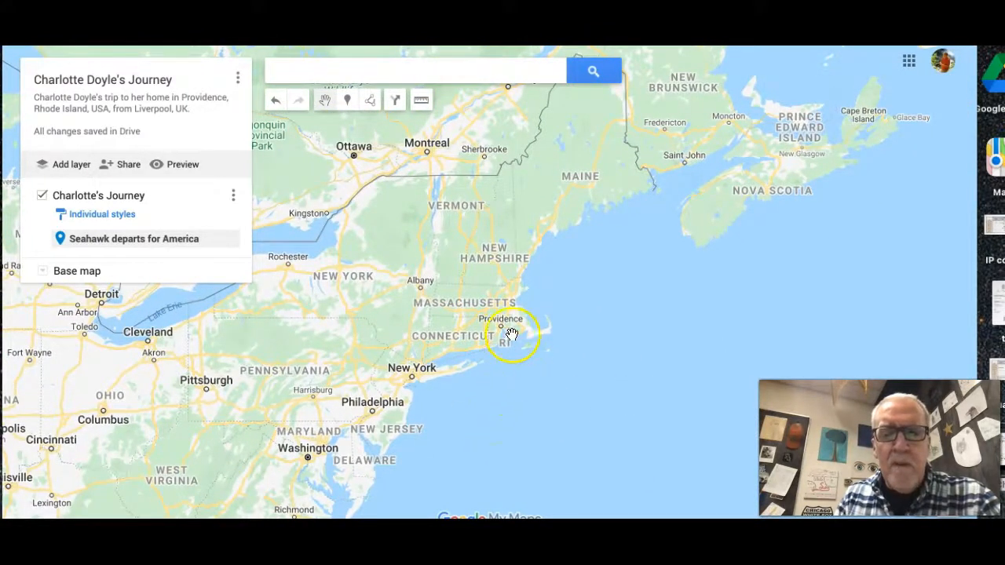
Step: Examine the Rhode Island coast and the water approach from Newport up to Providence
scroll(505, 377, down, 2)
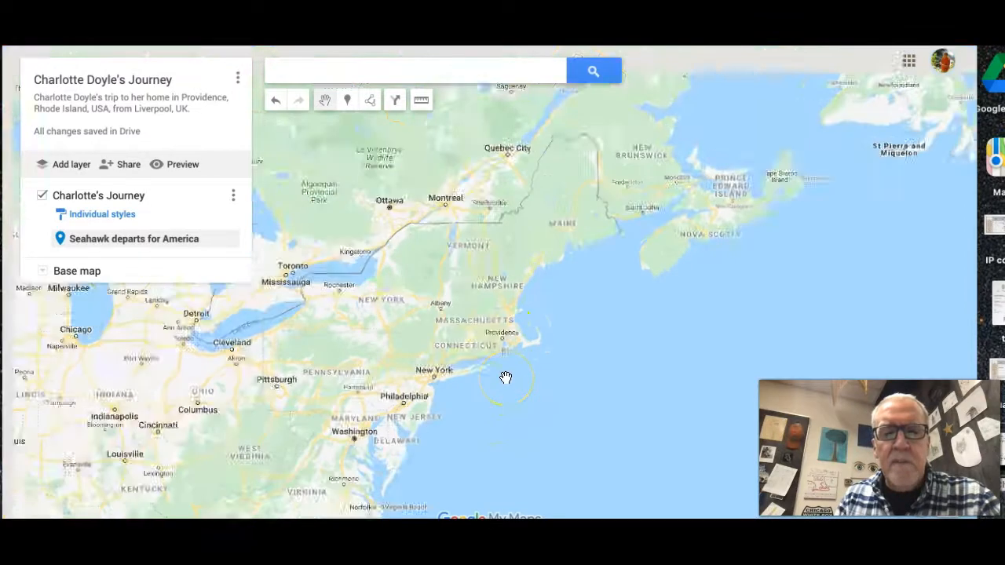
scroll(506, 378, up, 1)
scroll(506, 378, up, 3)
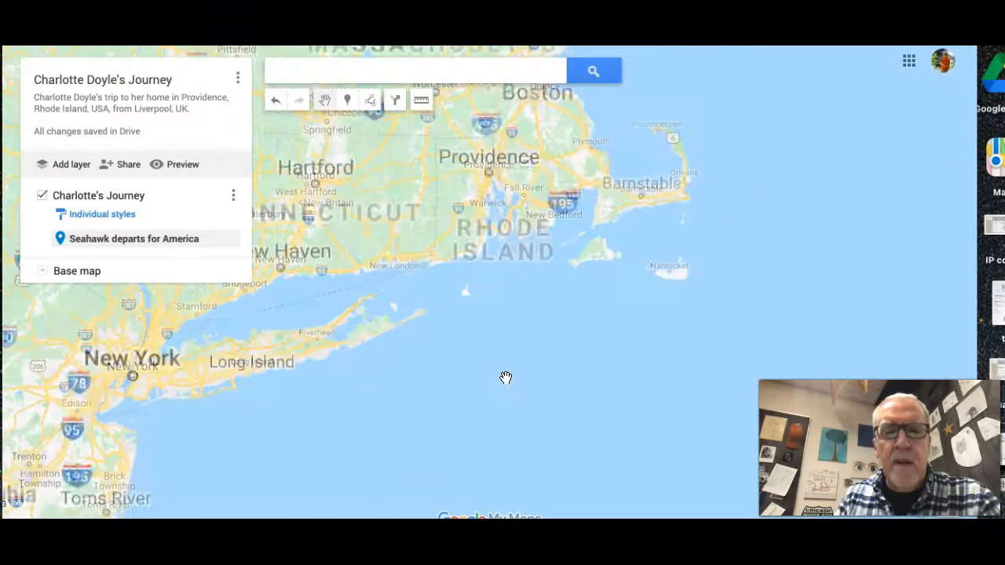
drag(516, 204, 530, 357)
scroll(530, 357, up, 1)
scroll(530, 357, up, 2)
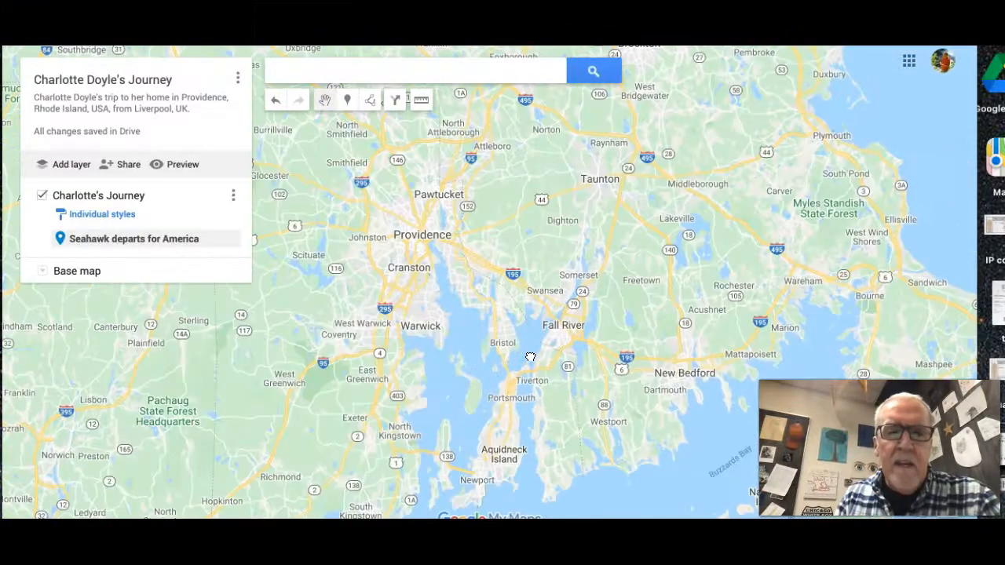
click(429, 285)
drag(486, 303, 480, 168)
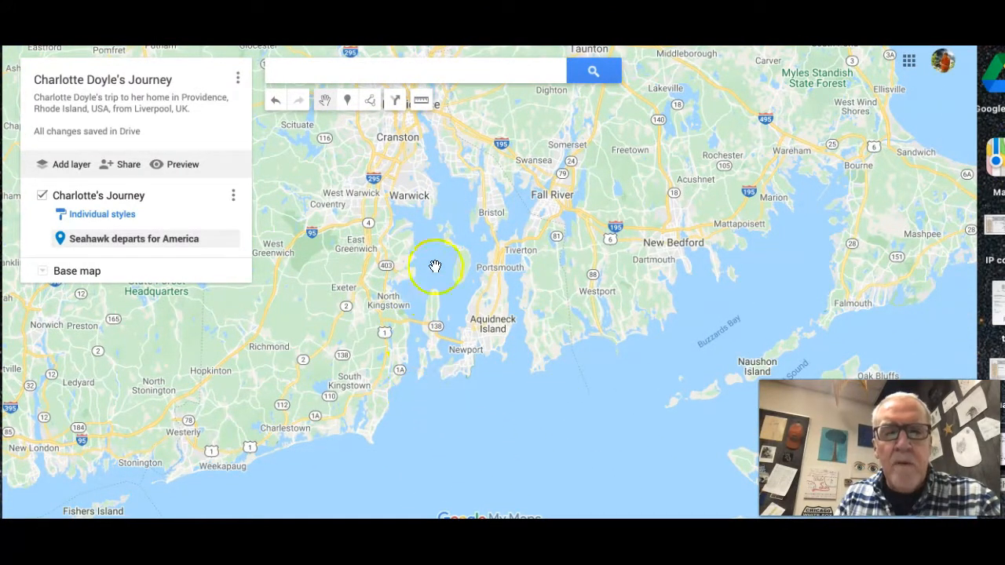
drag(485, 233, 593, 356)
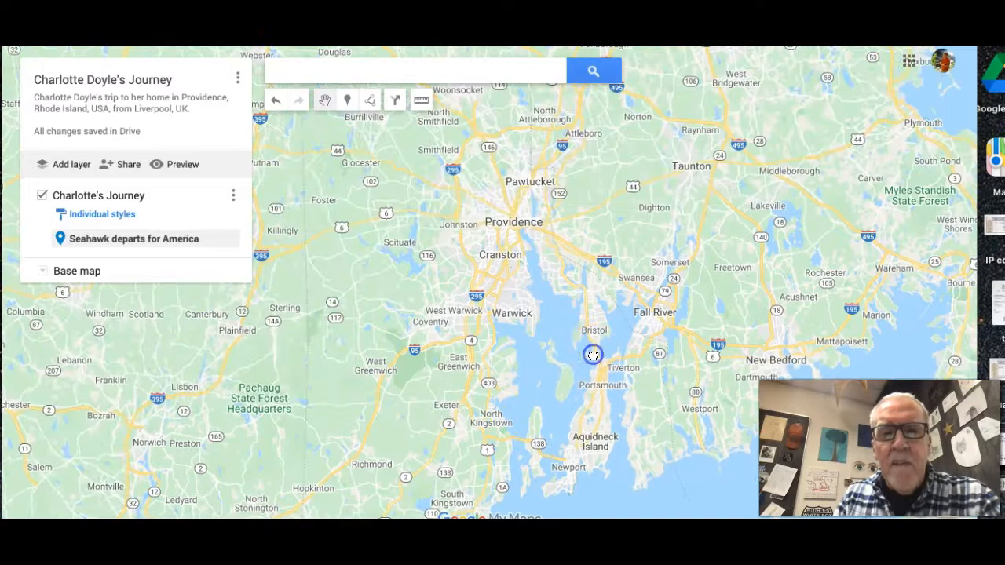
Step: Place a marker on the west bank of the Providence River, between Champion Salt and the piers
scroll(520, 253, up, 1)
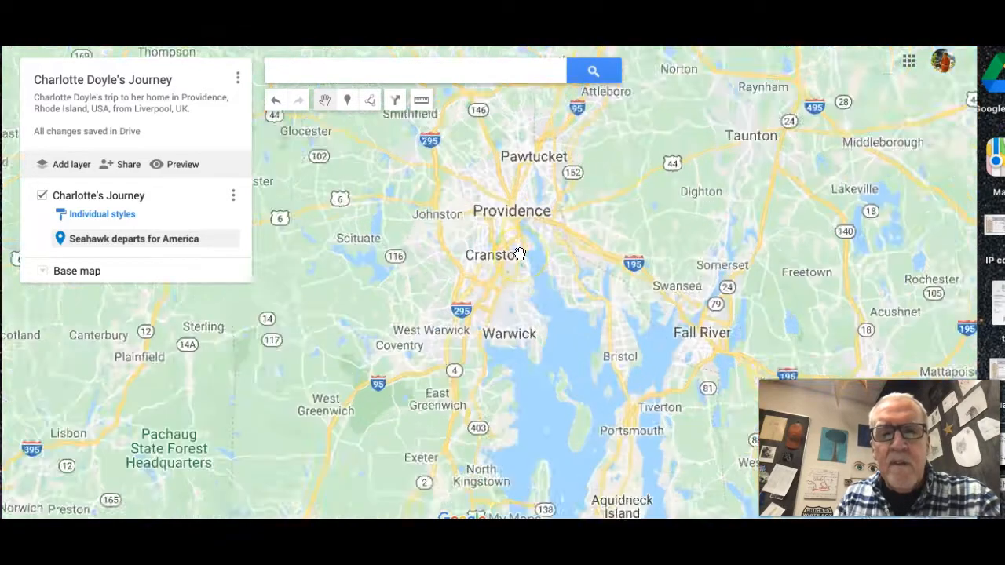
scroll(520, 253, up, 4)
drag(555, 203, 483, 425)
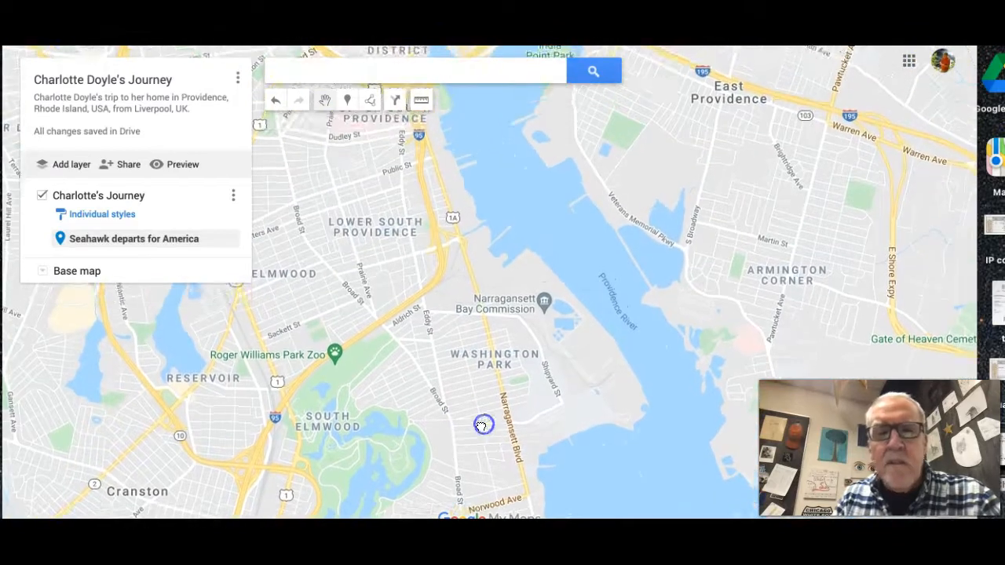
drag(479, 325, 525, 448)
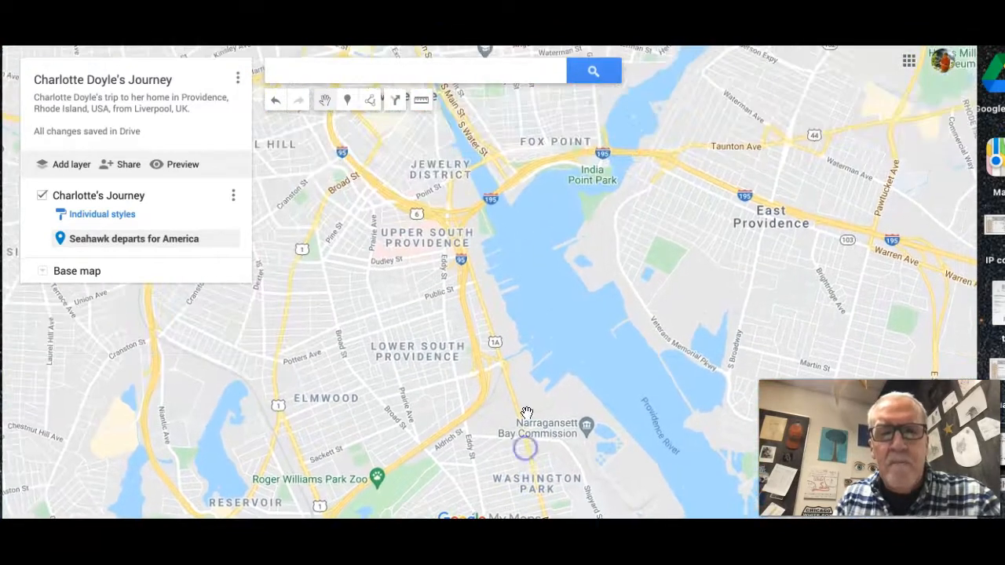
scroll(549, 273, up, 2)
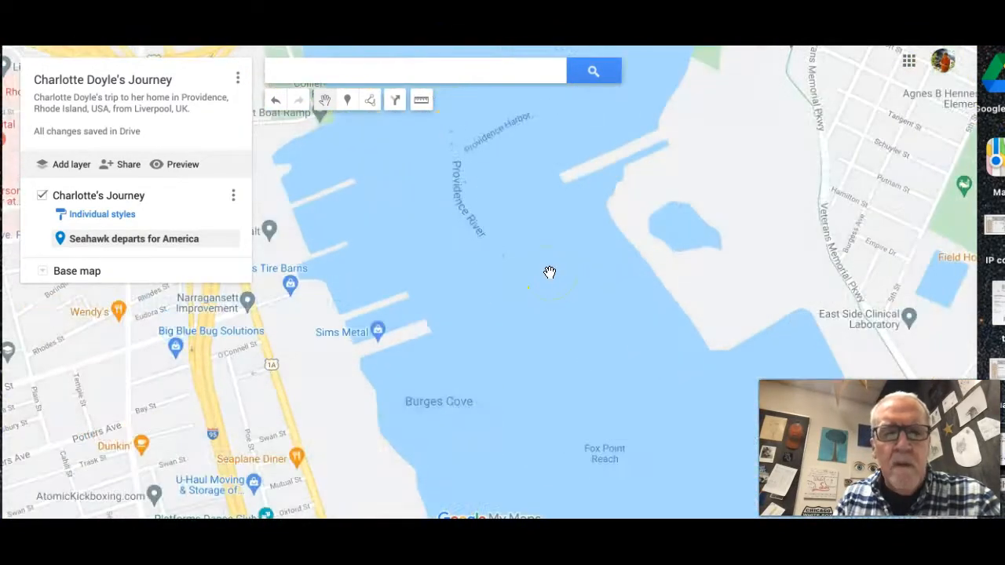
click(408, 306)
drag(408, 306, 566, 330)
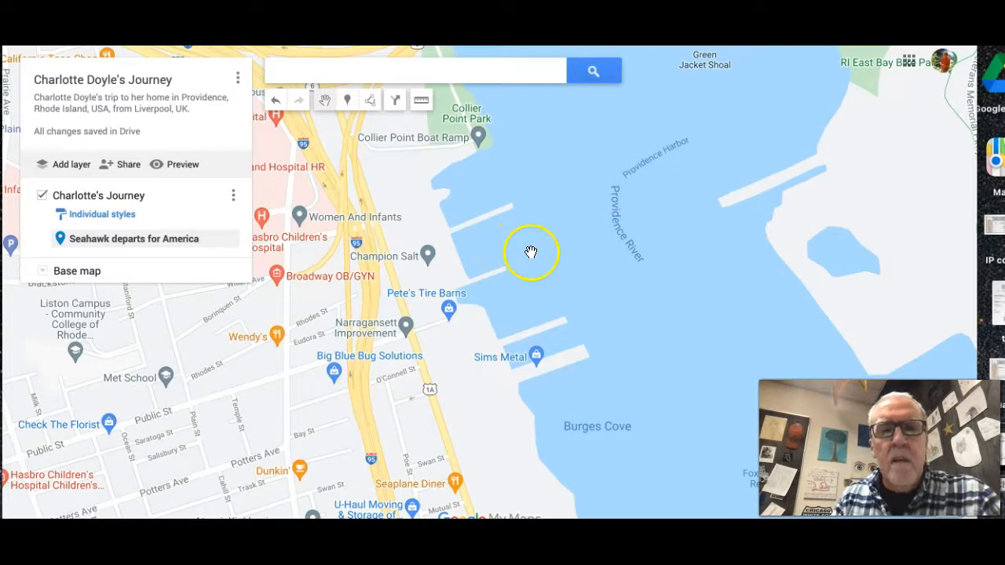
click(349, 103)
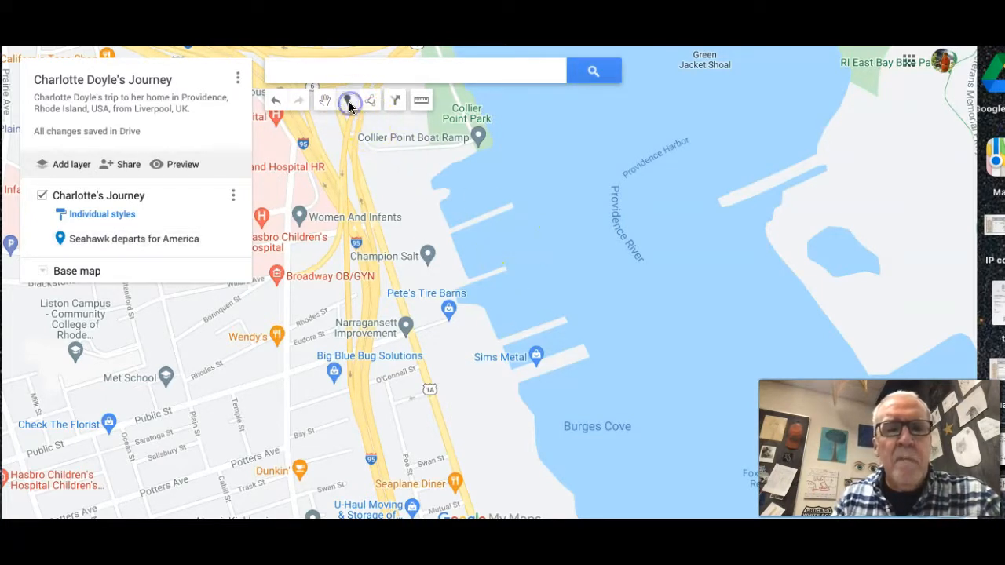
click(463, 264)
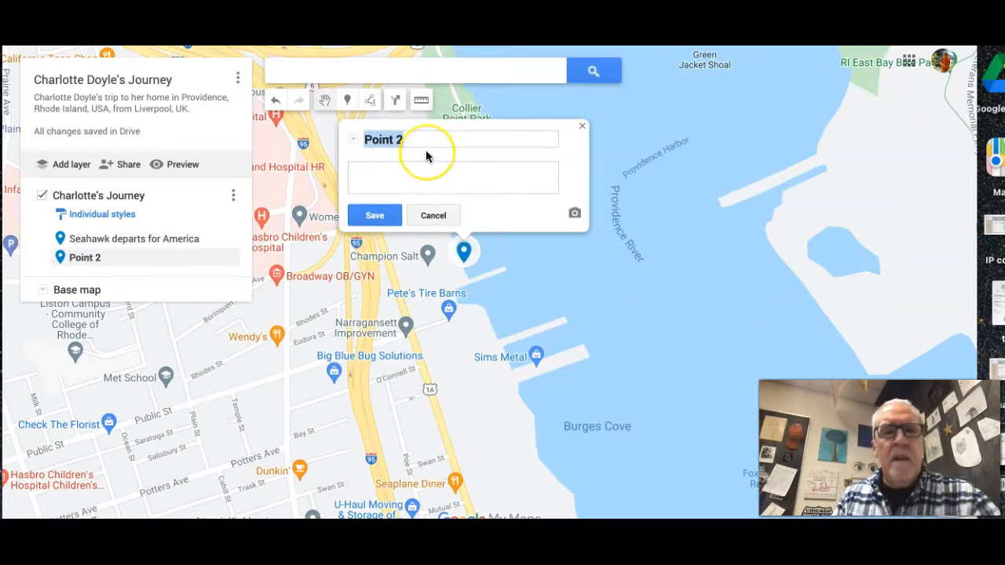
Step: Title the Providence waterfront marker "Seahawk arrives in America"
text(S)
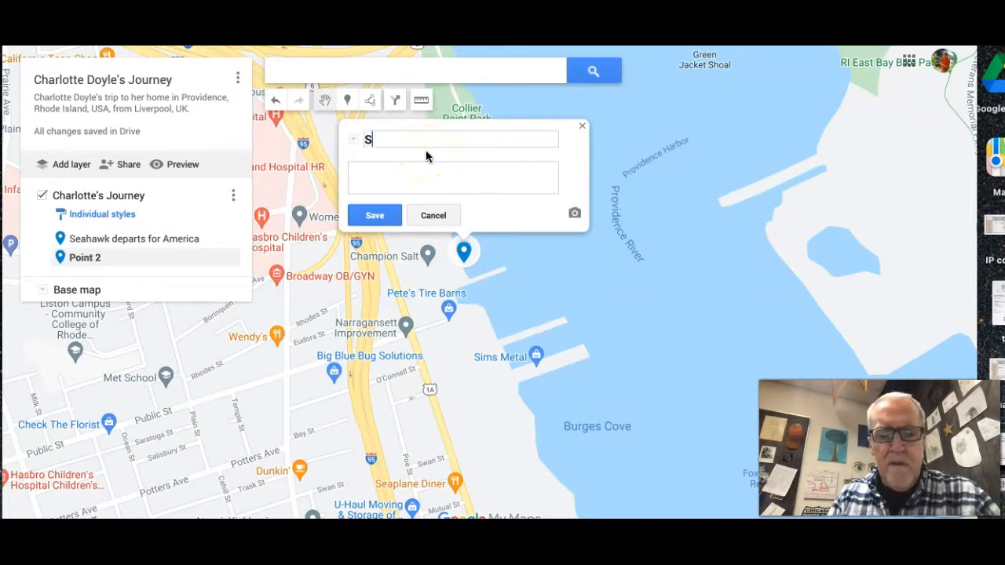
text(ehawk)
key(BackSpace)
key(BackSpace)
key(BackSpace)
key(BackSpace)
text(ahawk)
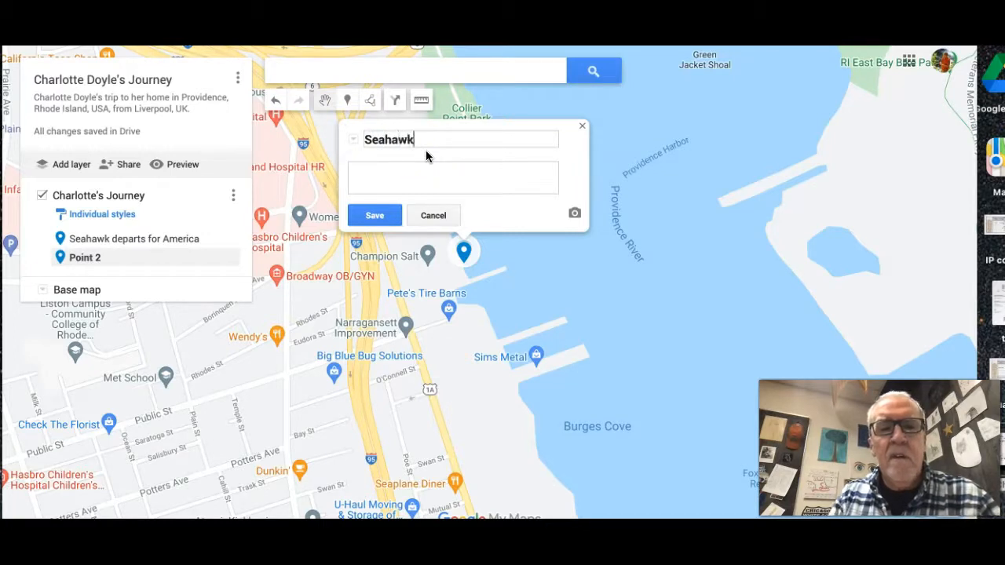
text( arrives in A)
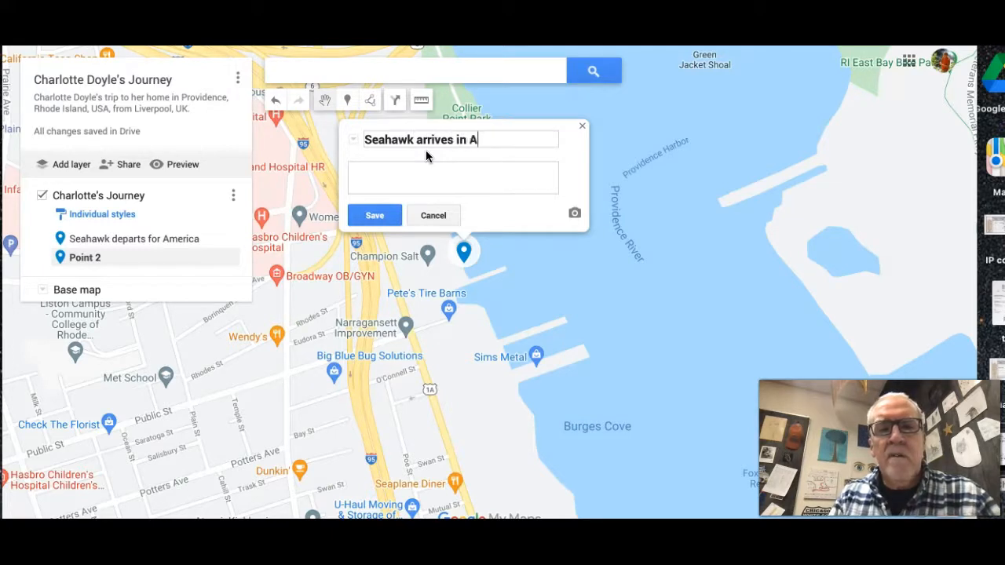
text(merica)
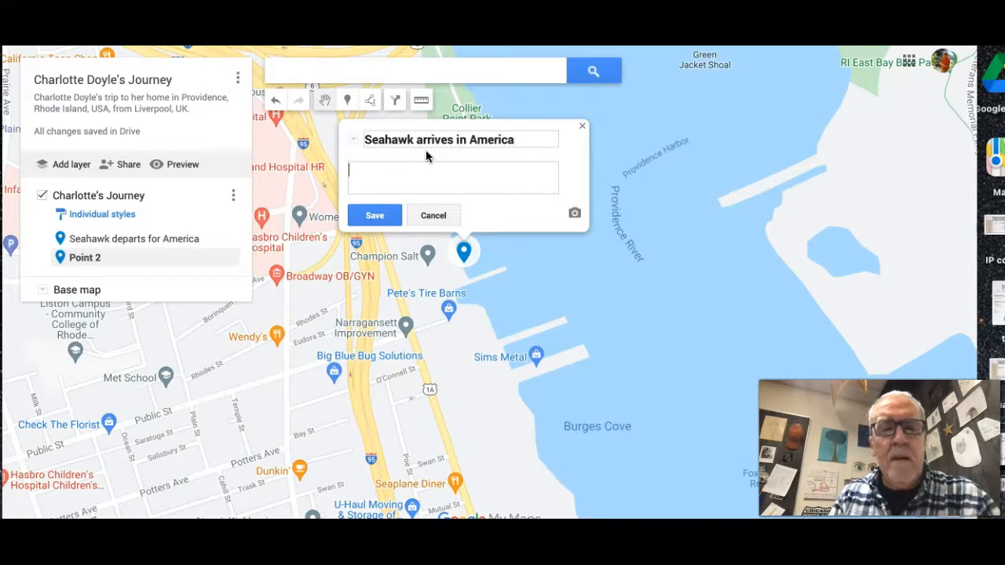
Step: Save the Providence marker with the description "Providence, RI, where Charlotte and the Seahawk crew finally arrived in the States." and close its info card
text(Where)
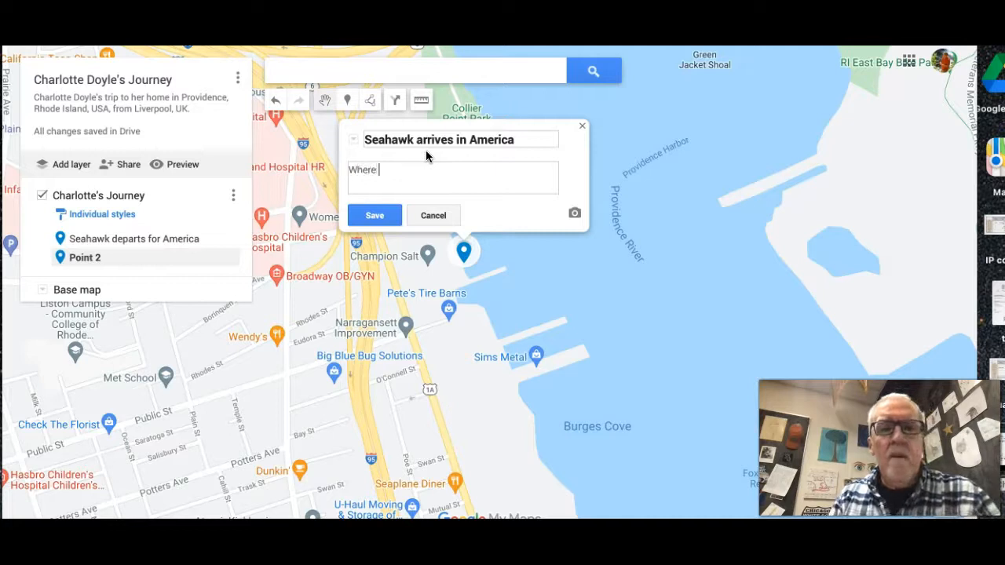
key(BackSpace)
key(BackSpace)
key(BackSpace)
key(BackSpace)
text(Priv)
key(BackSpace)
key(BackSpace)
text(ovidence, RI, w)
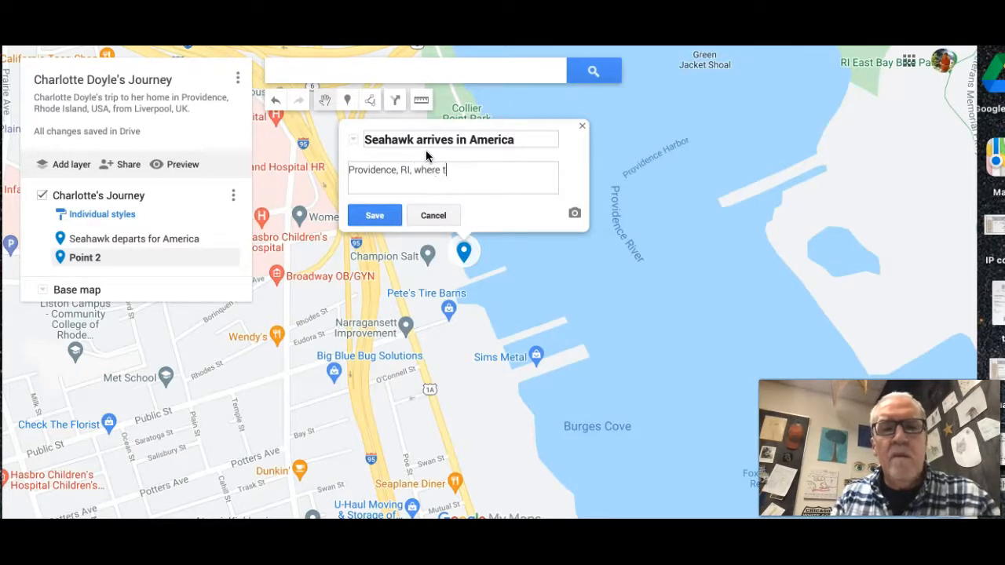
text(Charlotte)
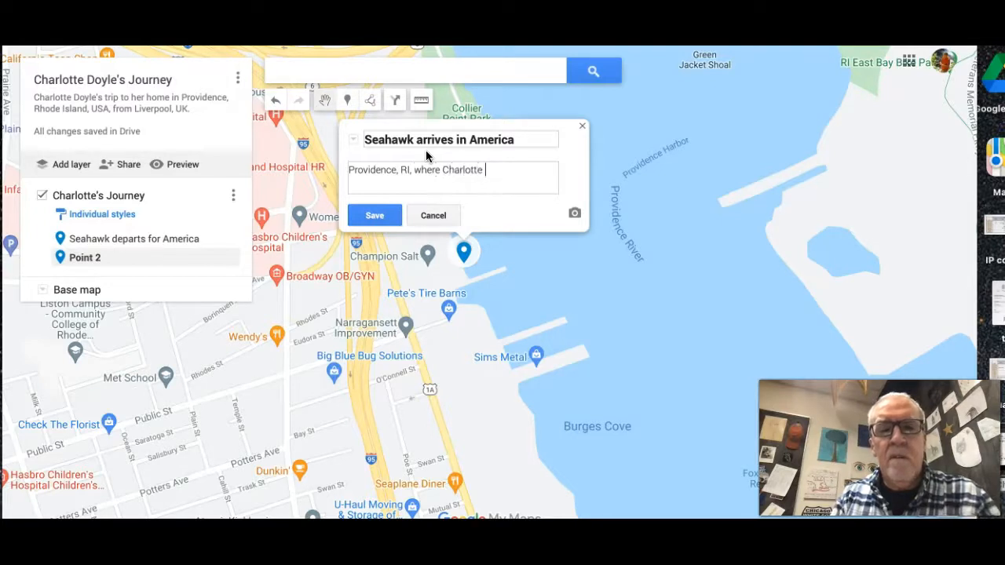
text( and the)
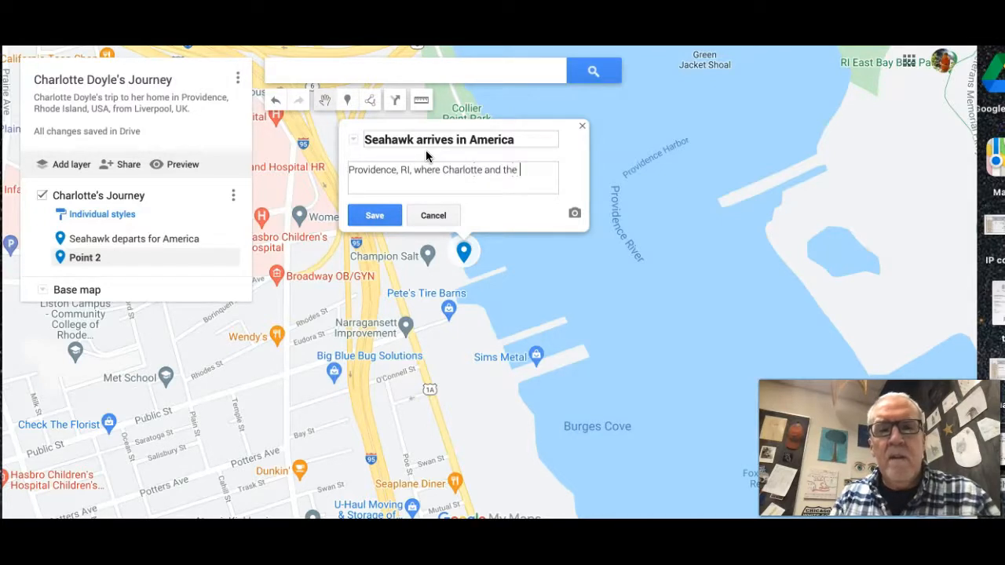
text( Seahaw)
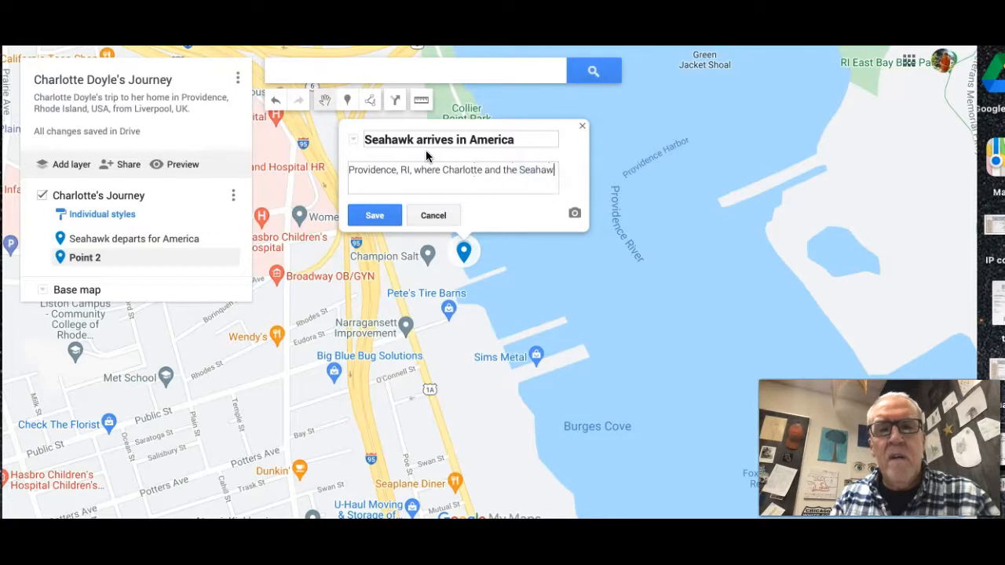
text(k crew fin)
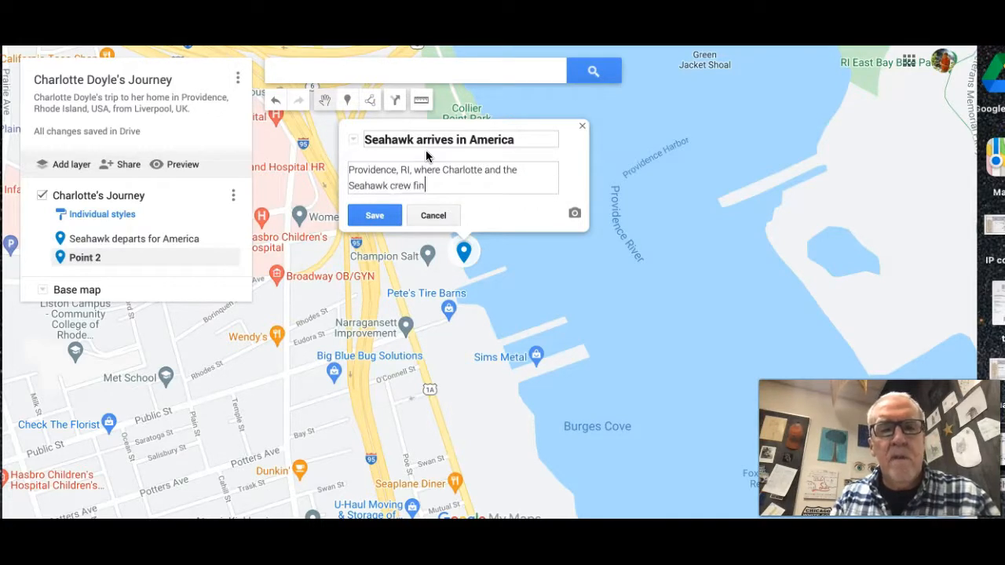
text(ally arribve)
key(BackSpace)
key(BackSpace)
key(BackSpace)
text(ved)
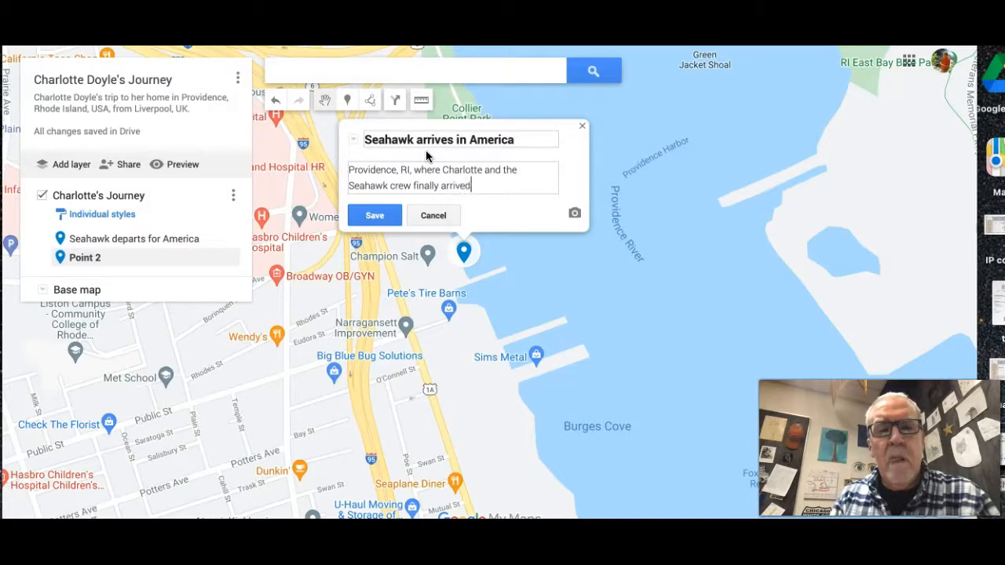
text( in the Sta)
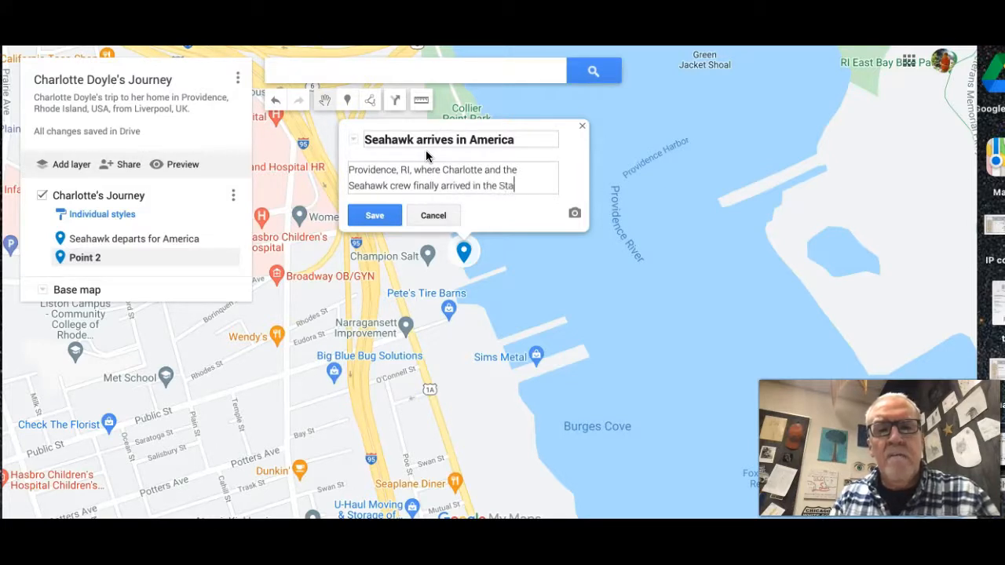
text(tes.)
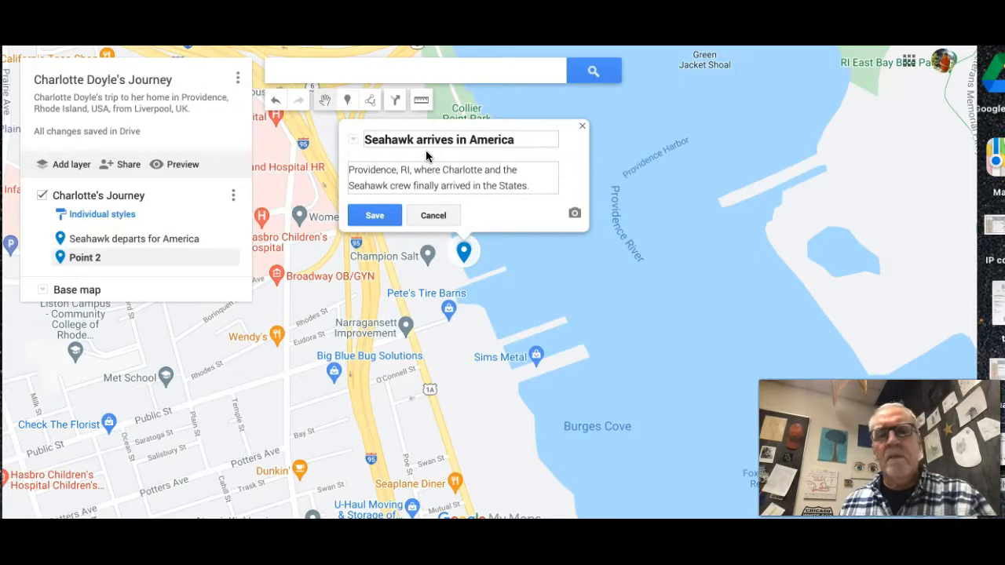
click(376, 216)
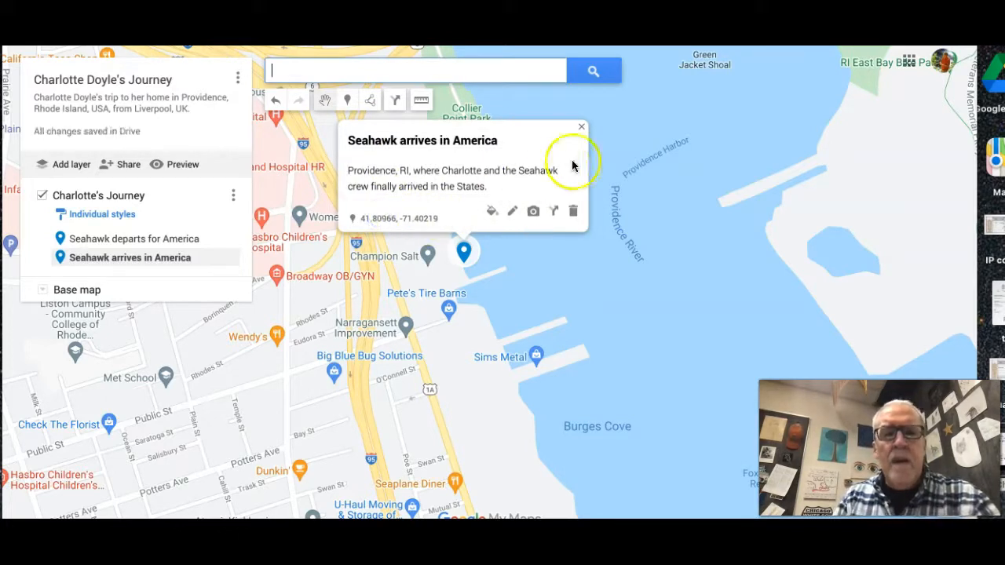
click(582, 130)
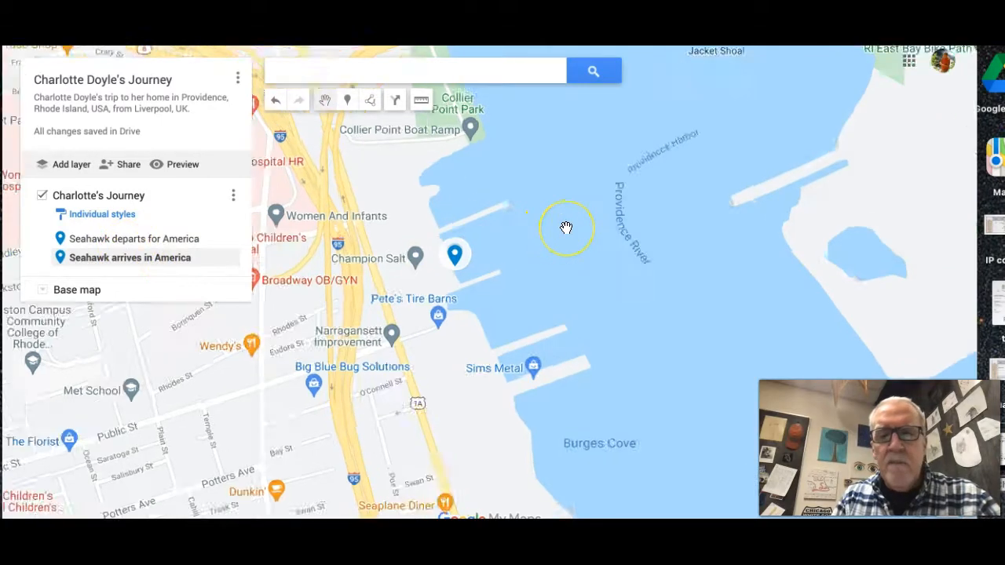
Step: Examine the map from the Providence waterfront out across the North Atlantic, with both the arrival and departure markers in view
scroll(567, 228, up, 2)
scroll(566, 228, down, 4)
scroll(568, 336, down, 4)
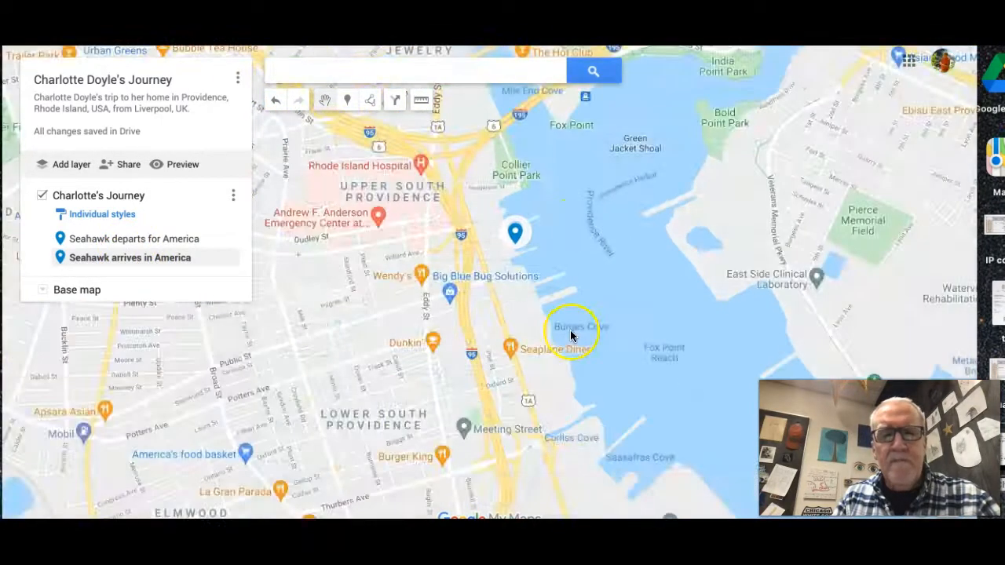
scroll(605, 356, down, 4)
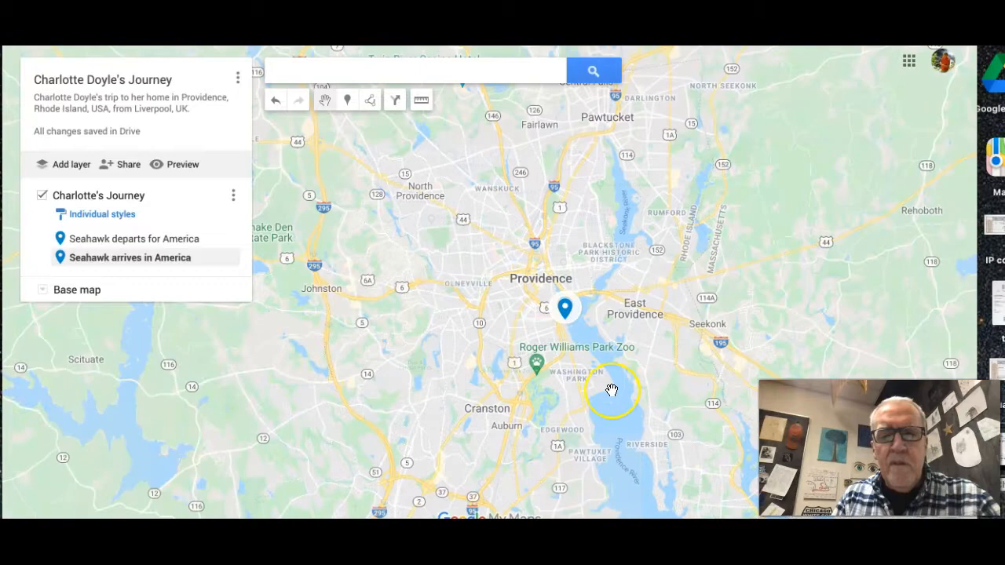
drag(670, 311, 447, 287)
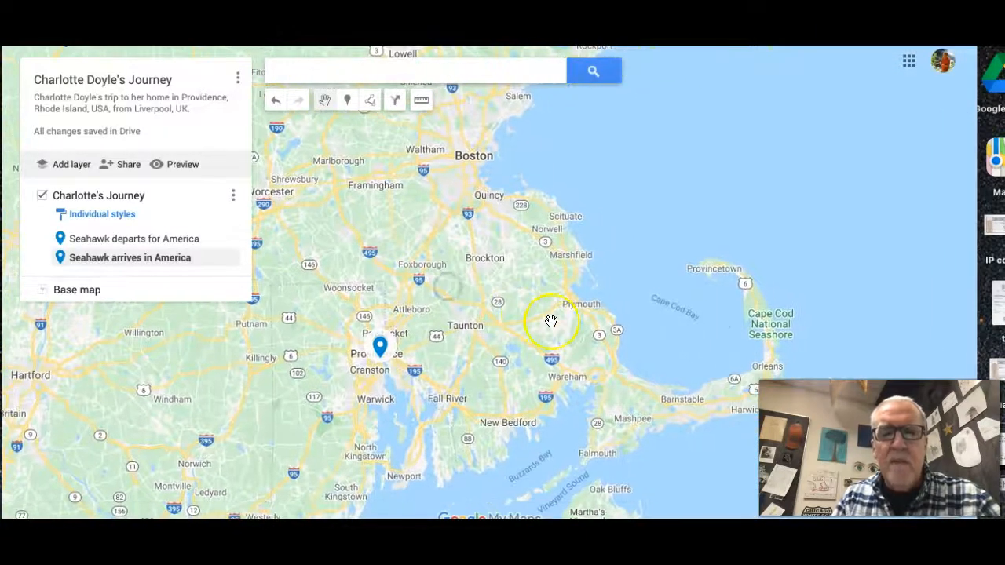
scroll(552, 321, down, 3)
drag(667, 285, 450, 293)
scroll(489, 389, down, 3)
scroll(450, 293, down, 4)
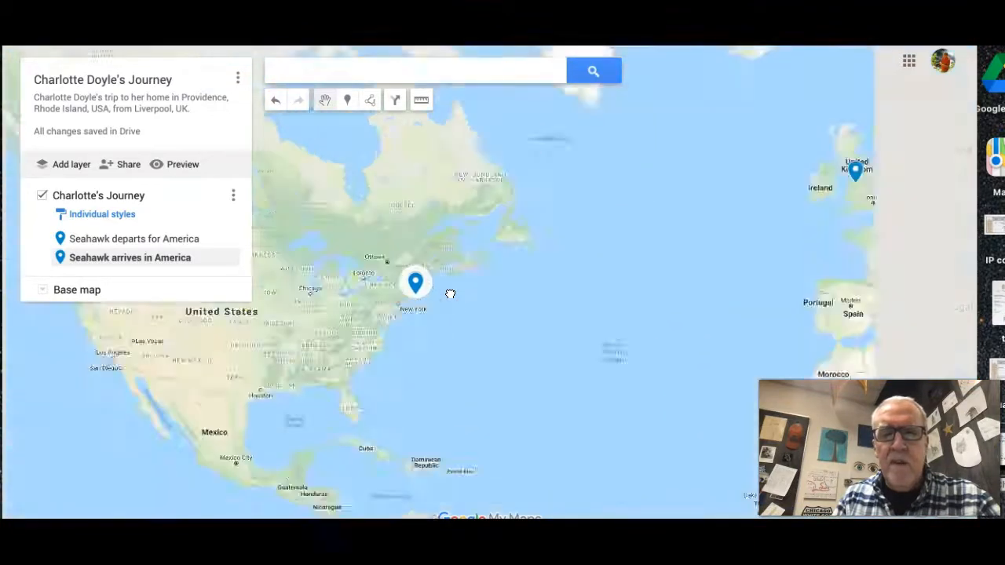
drag(584, 263, 540, 328)
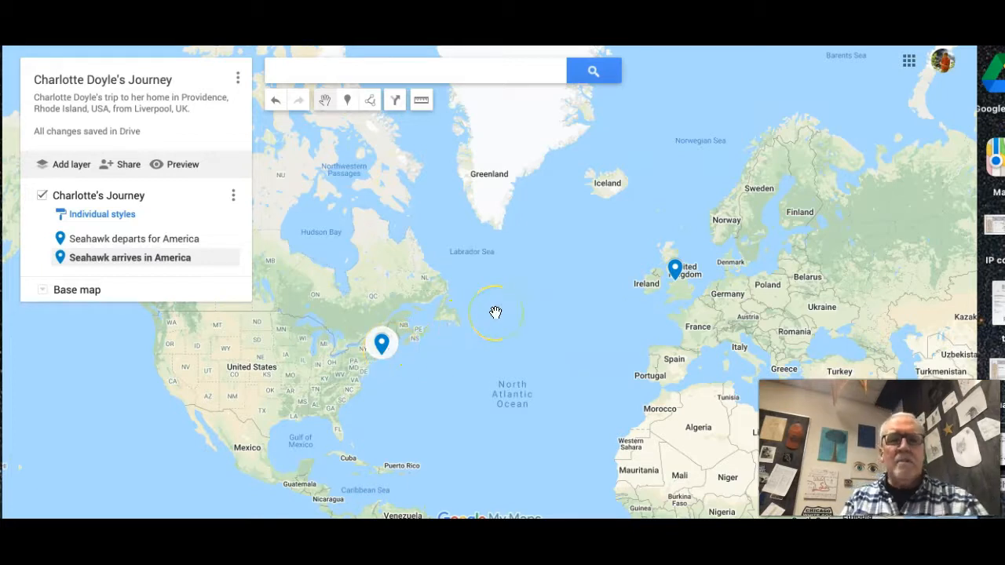
Step: Start a line at the Liverpool departure marker and place its first bend in the Irish Sea, just east of Dublin
drag(496, 312, 498, 264)
scroll(672, 274, up, 3)
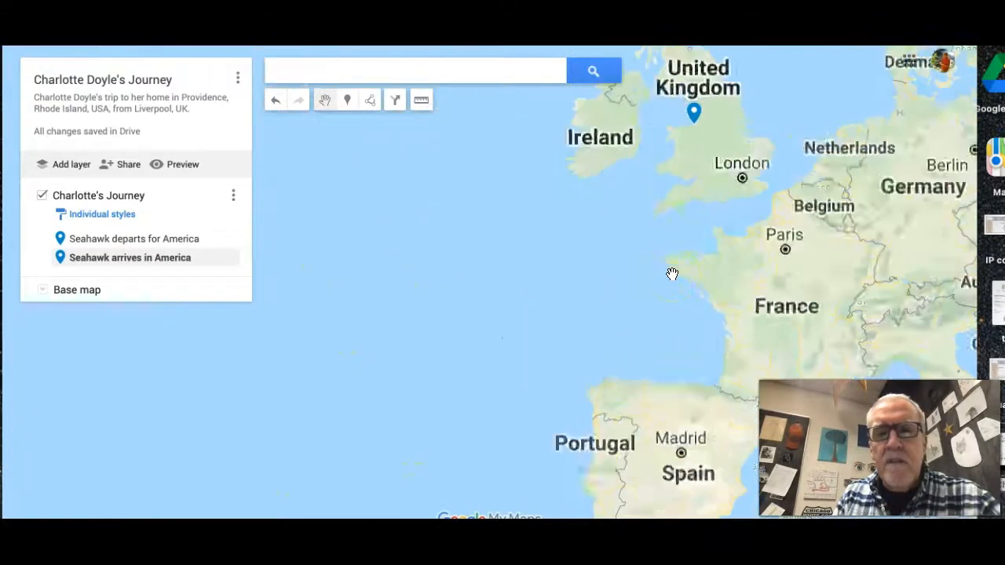
click(668, 187)
drag(669, 181, 692, 259)
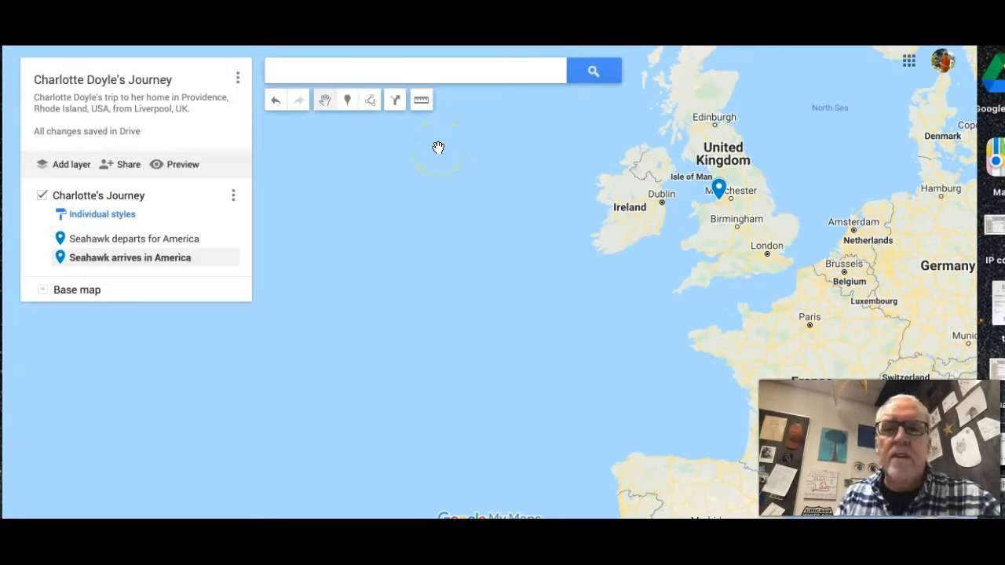
click(497, 163)
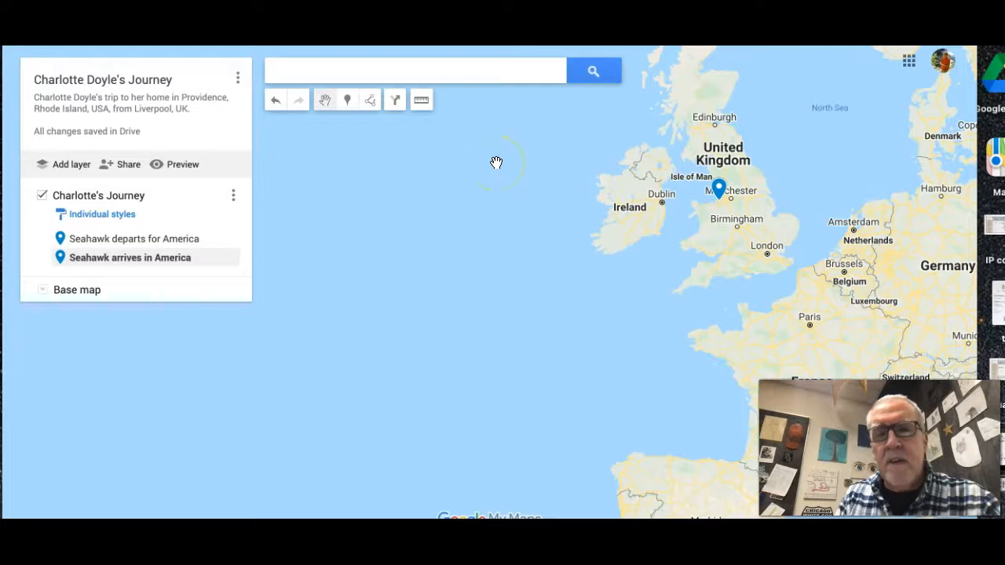
double_click(497, 163)
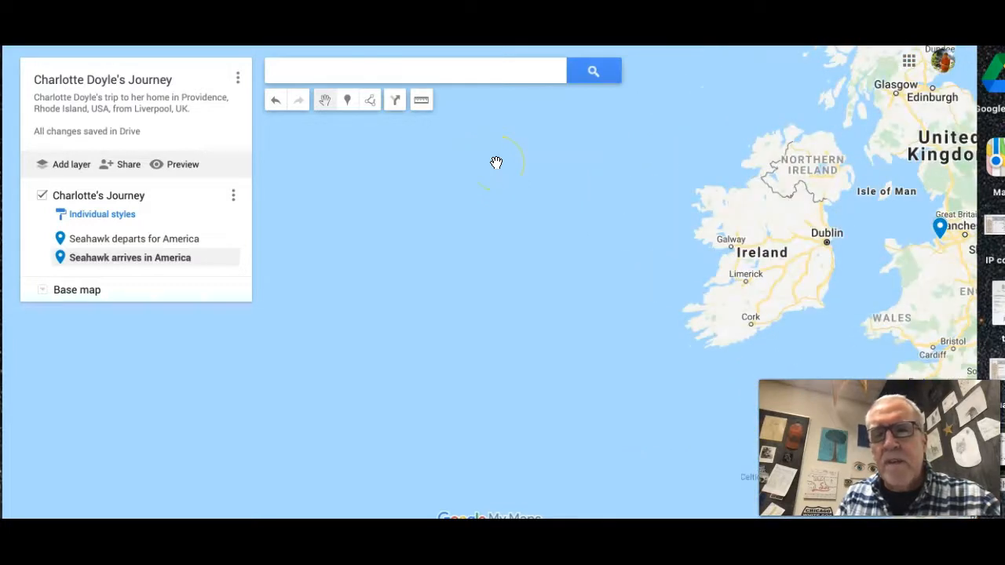
scroll(496, 162, down, 1)
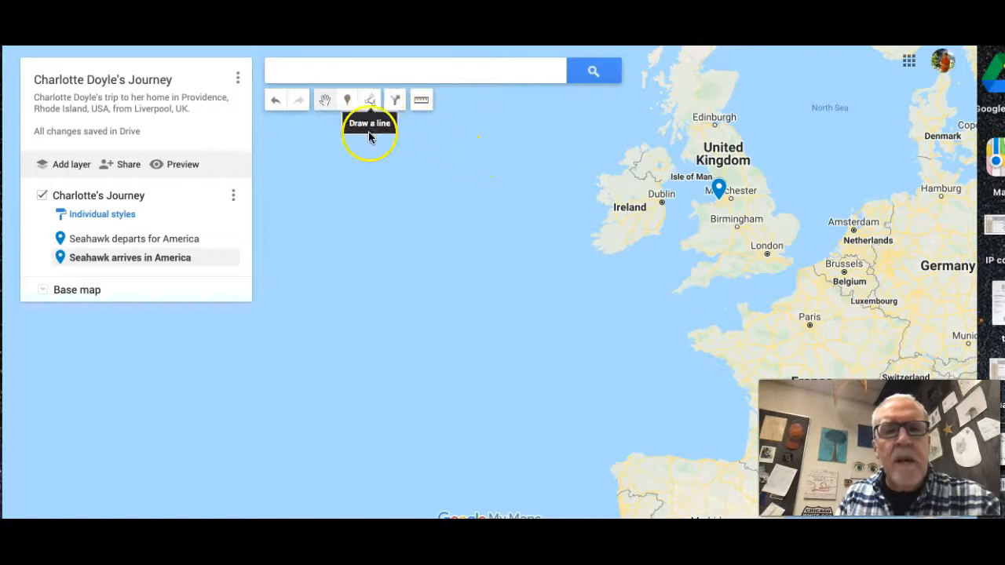
click(370, 100)
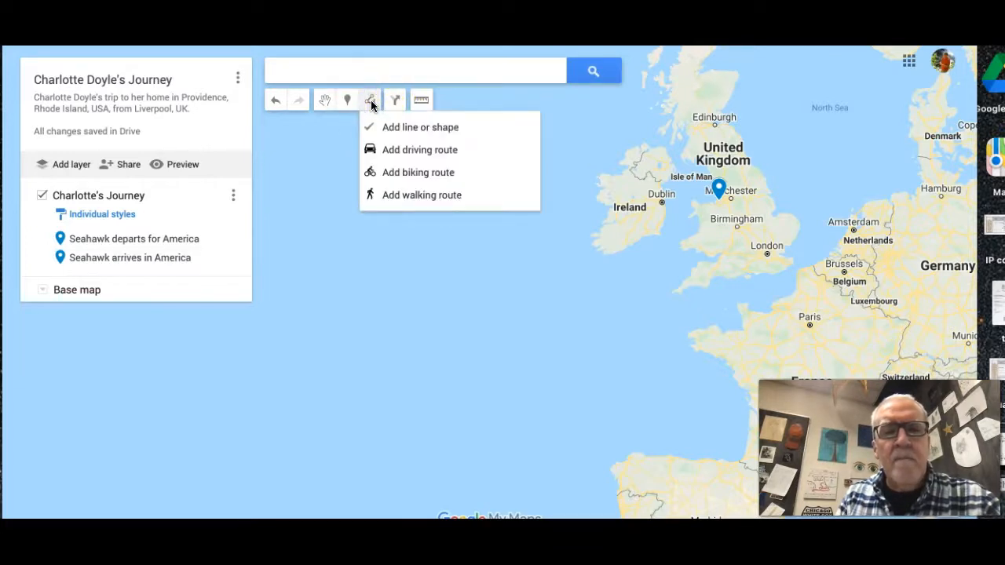
click(417, 132)
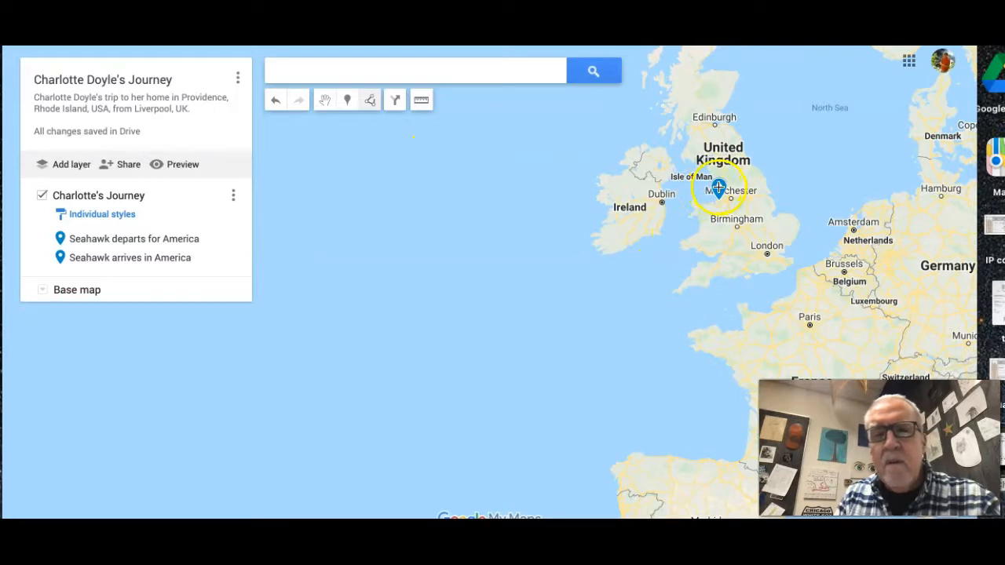
click(719, 187)
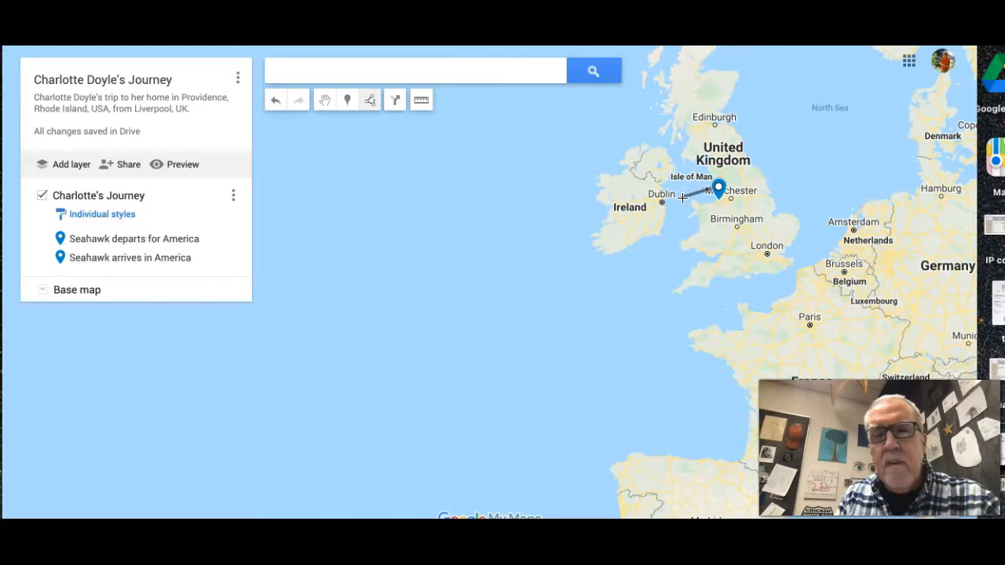
click(684, 198)
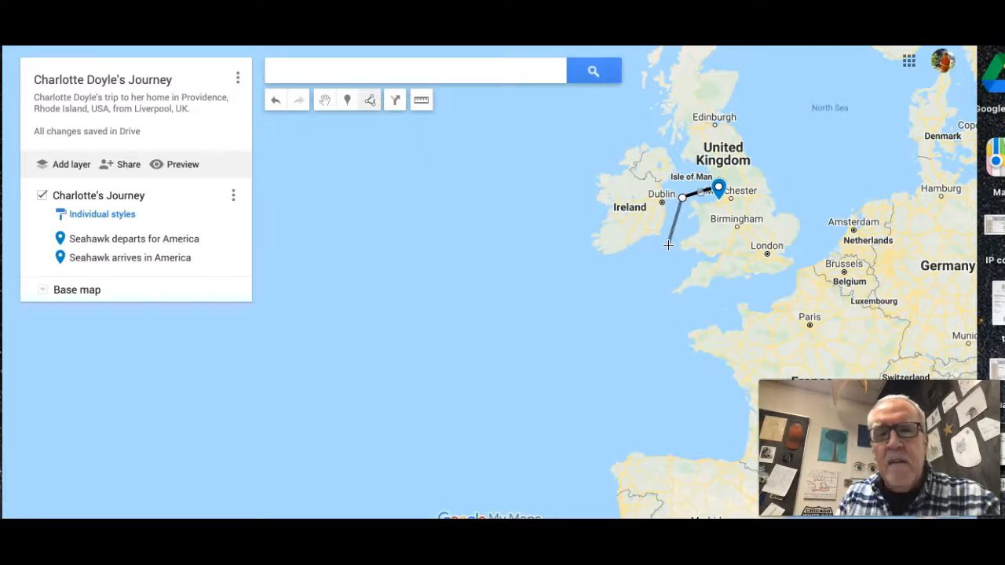
click(683, 199)
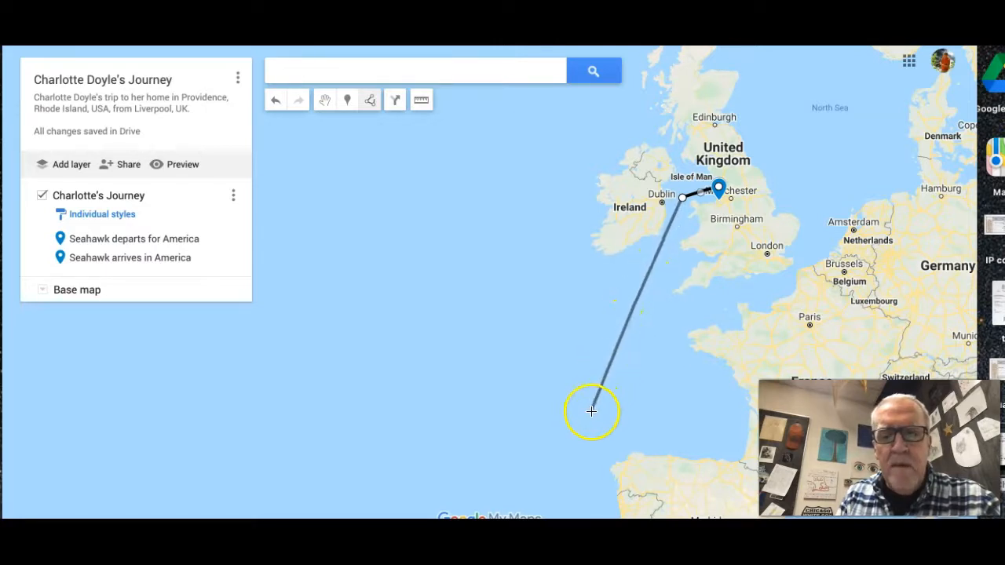
Step: Extend the line south past Ireland and Cornwall to a point in the Atlantic just north of Spain's northwest corner
scroll(558, 468, down, 2)
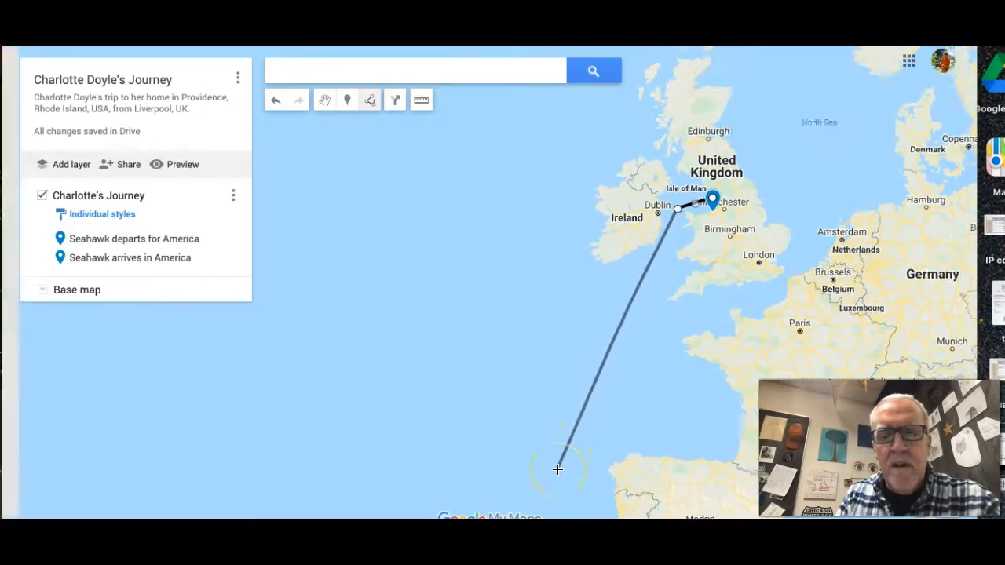
scroll(558, 469, down, 1)
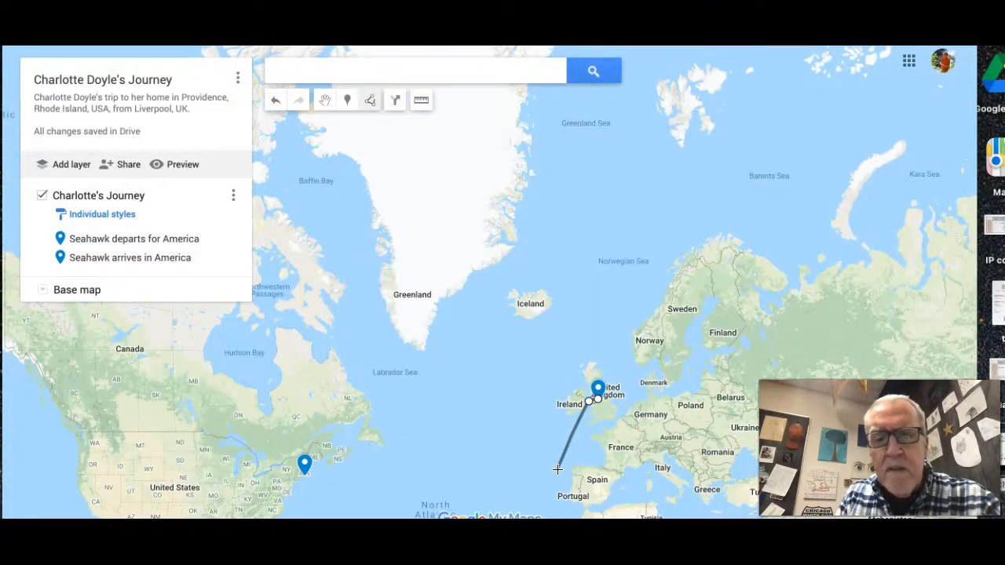
scroll(557, 469, up, 2)
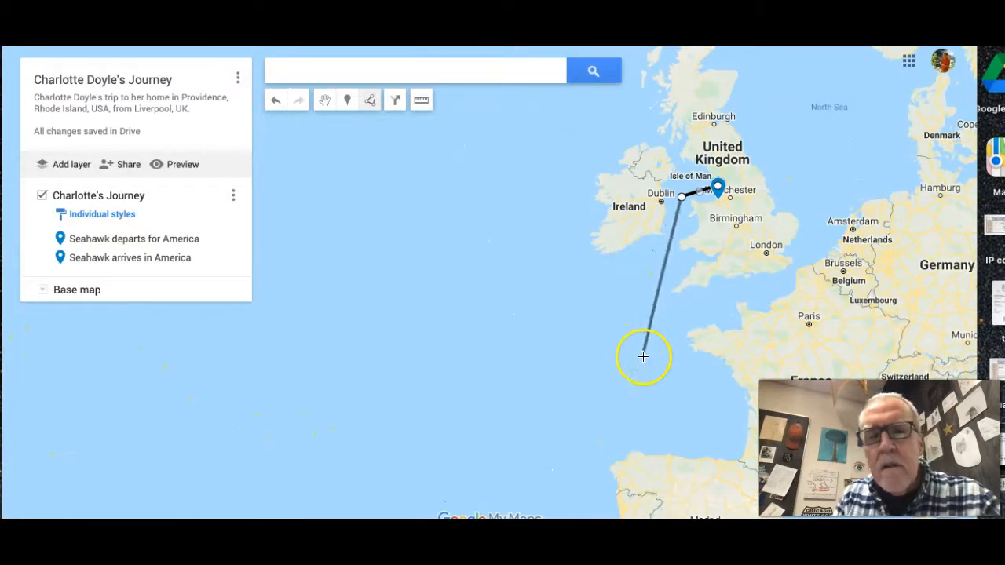
double_click(630, 408)
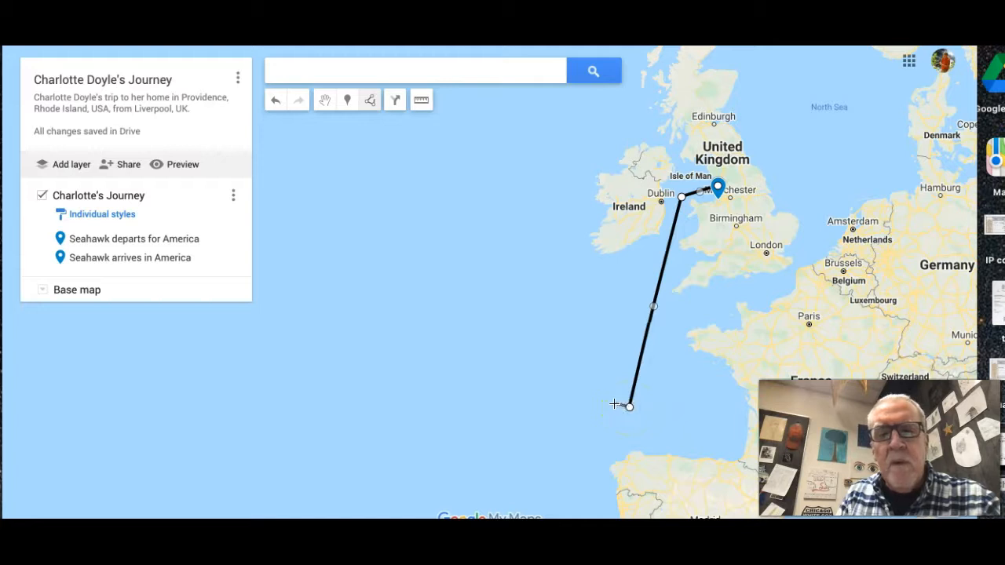
Step: Continue the line west across the Atlantic to a point south of Newfoundland and finish it at the Providence arrival marker
scroll(609, 404, down, 1)
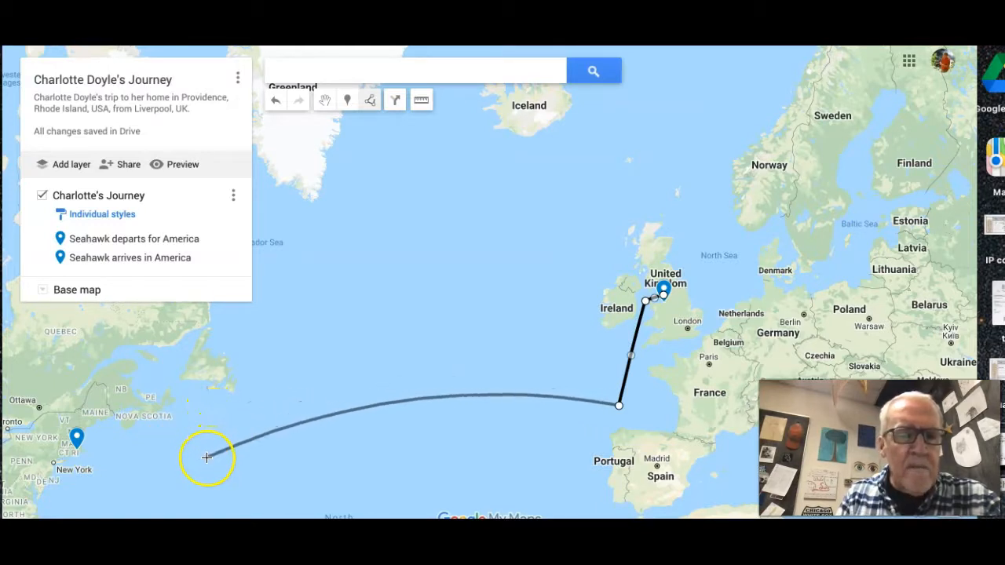
double_click(208, 458)
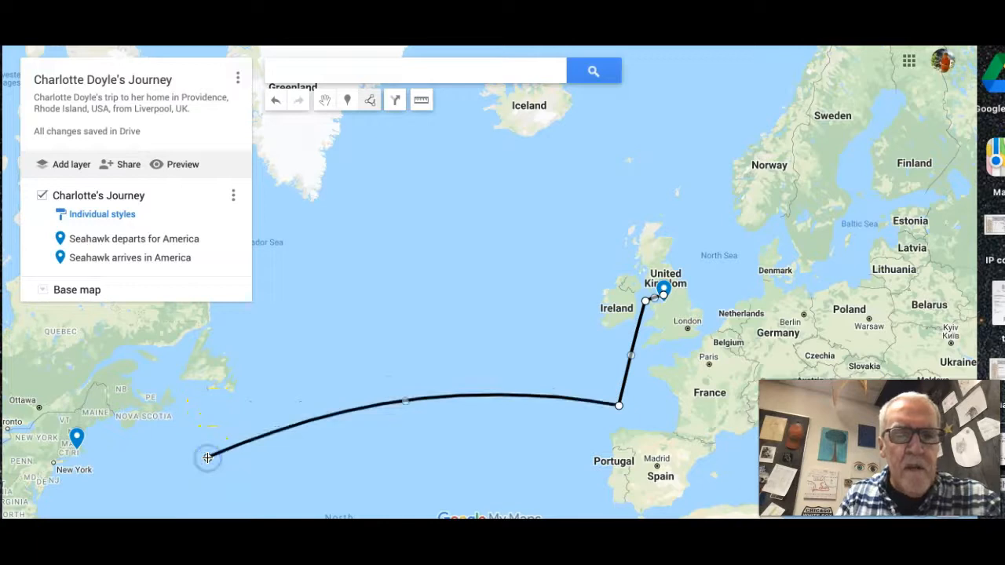
double_click(77, 443)
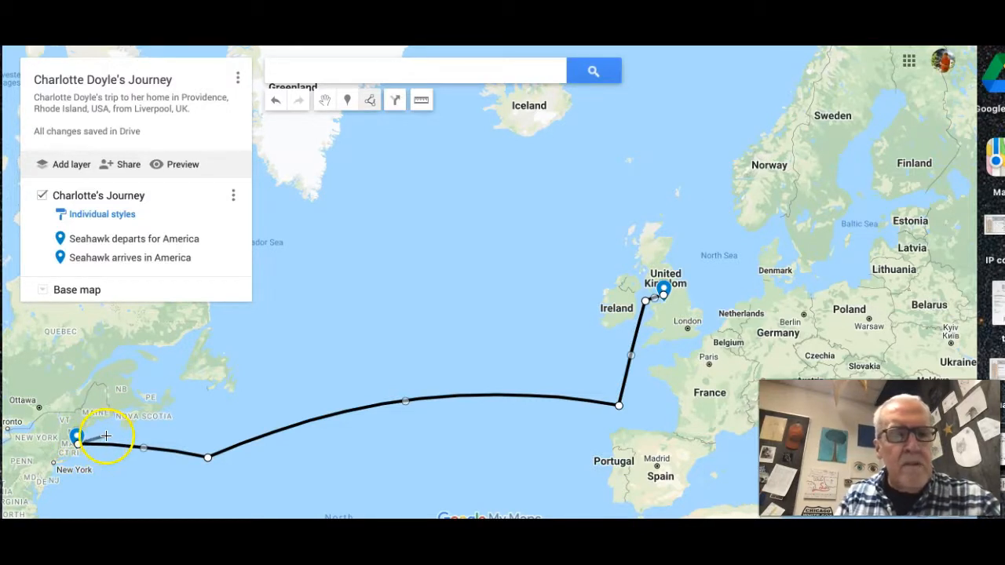
click(77, 444)
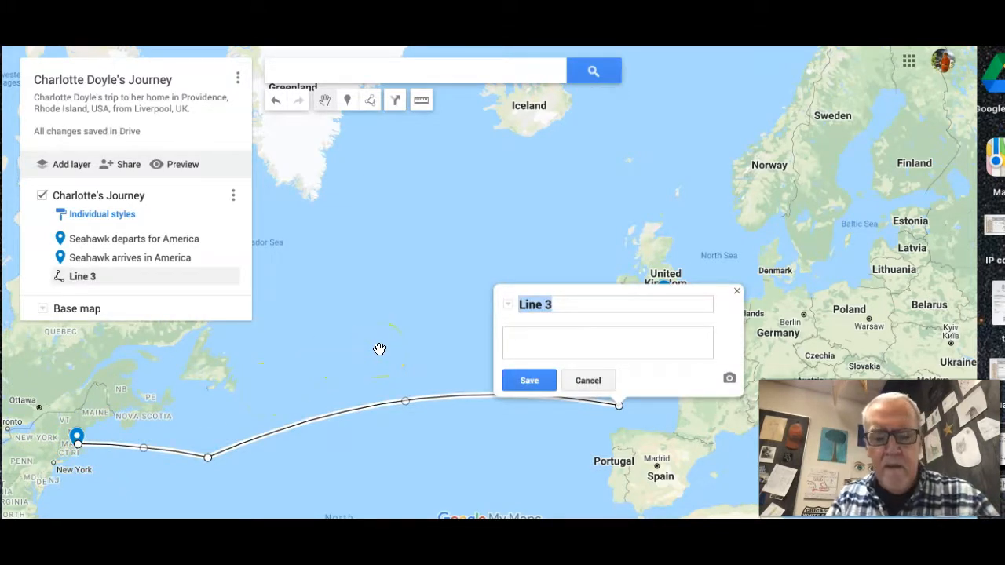
Step: Title the new line "Seahawk's route across Atlantic Ocean."
text(Seahwar)
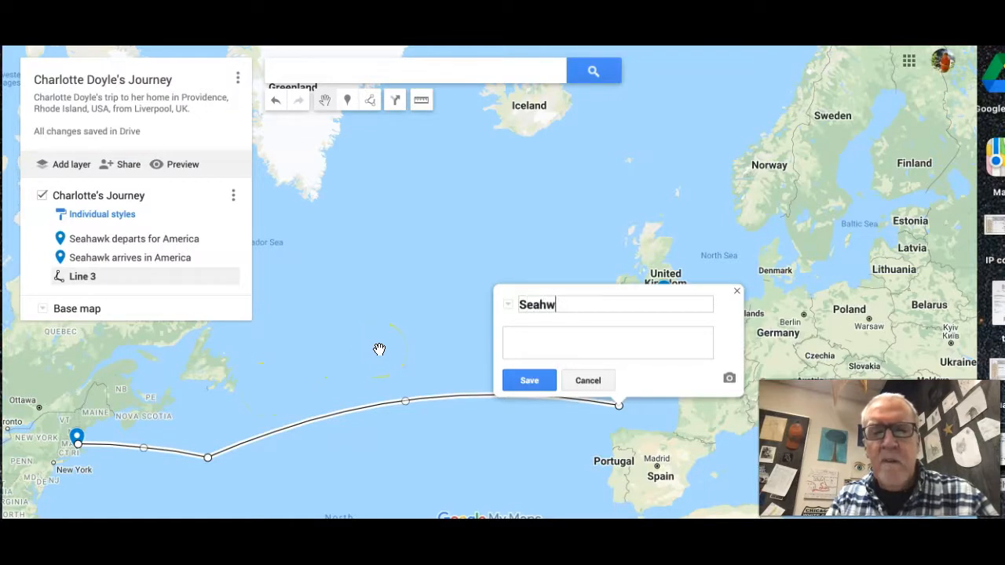
key(BackSpace)
key(BackSpace)
key(BackSpace)
text(ark)
key(BackSpace)
key(BackSpace)
text(wk's route across)
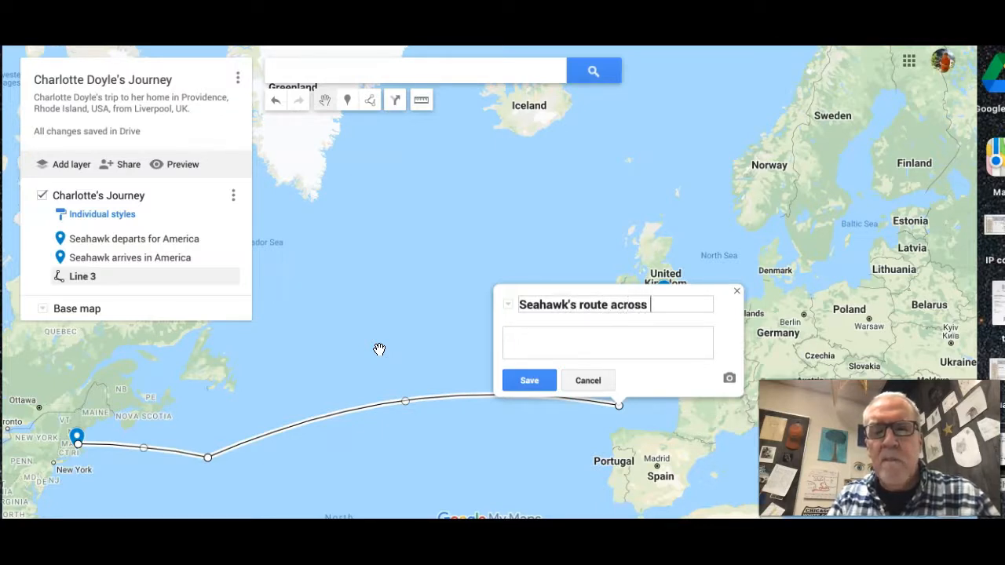
text( Atlan)
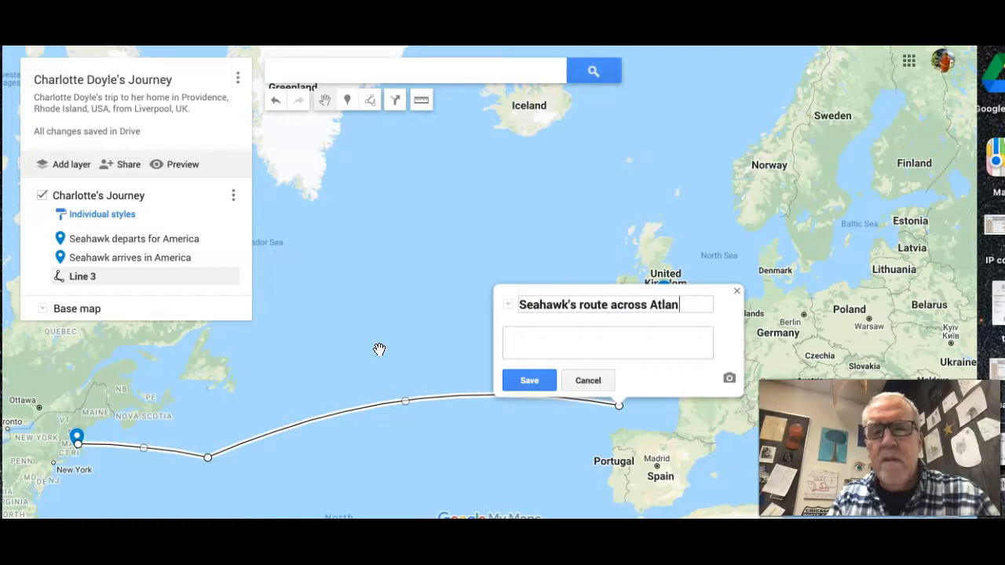
text(tic Oc)
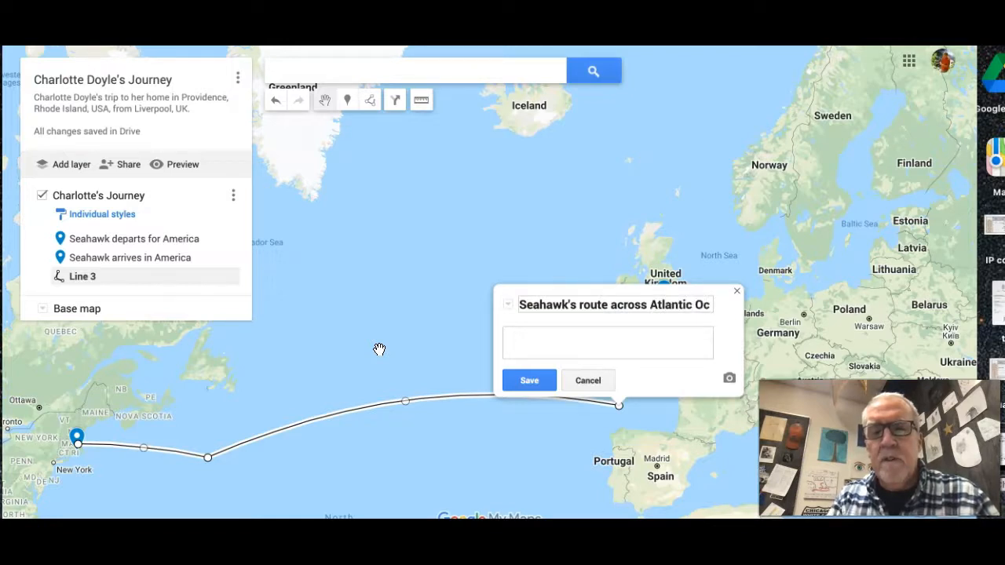
text(ean.)
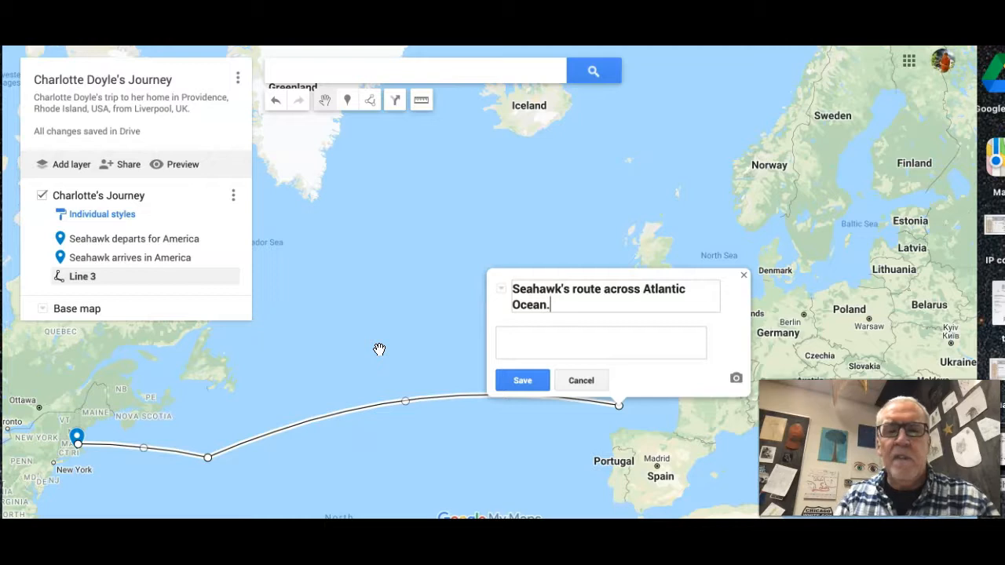
Step: Describe the line as "The sailing route of the Seahawk heading to America.", save it and close its info card
click(560, 346)
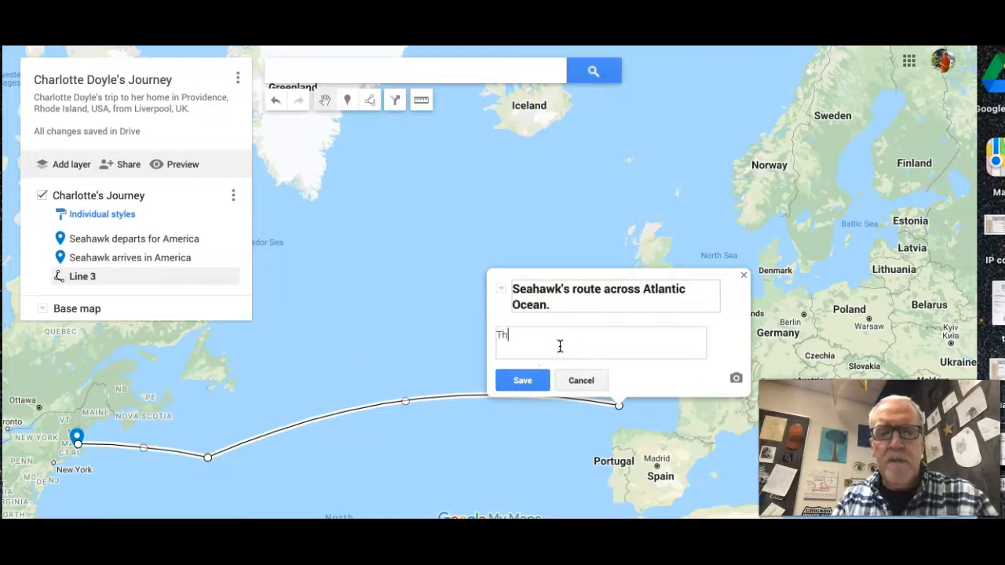
text(The sailing rou)
text(te of th)
text(e Seahw)
text(ak)
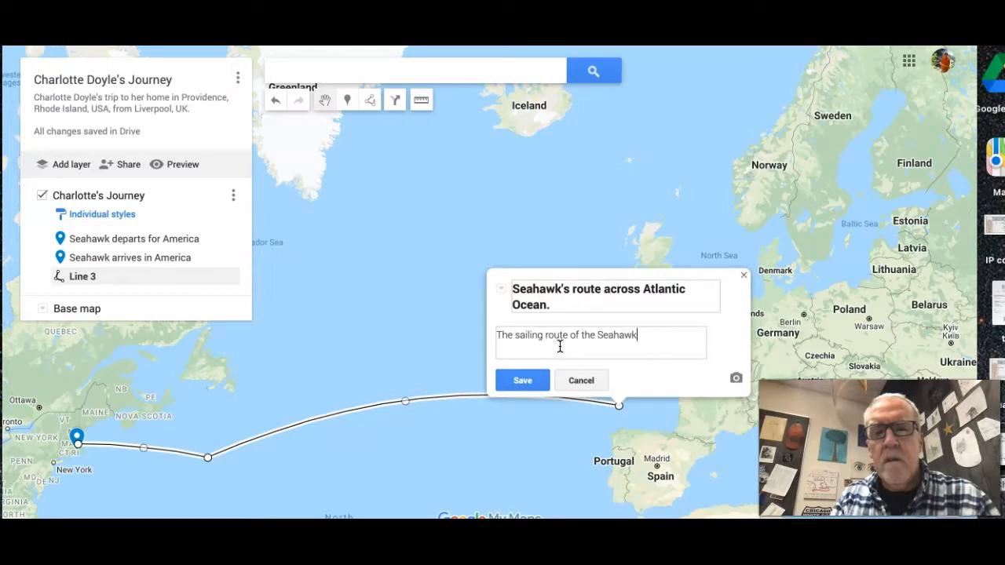
text( headig)
text( to America.)
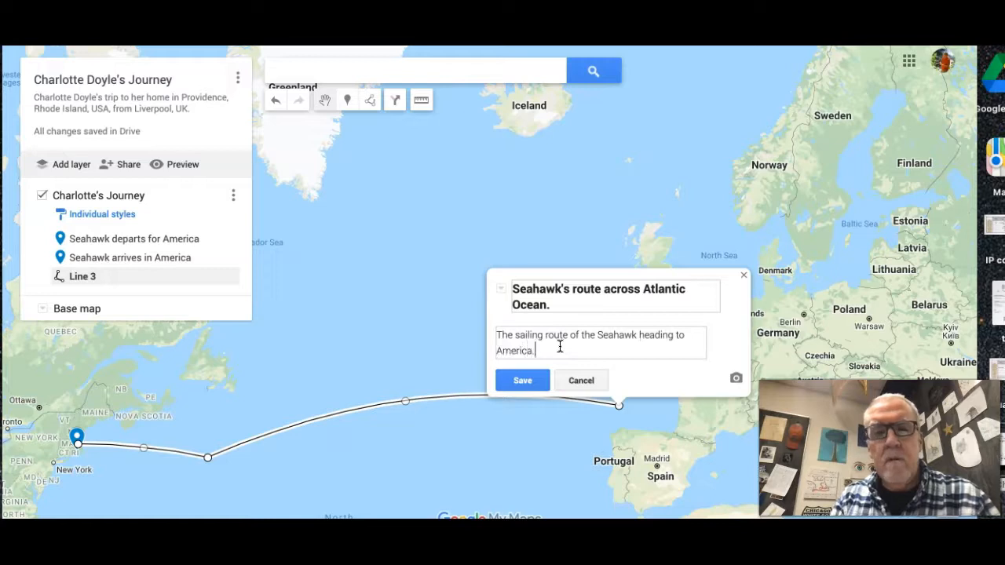
click(533, 387)
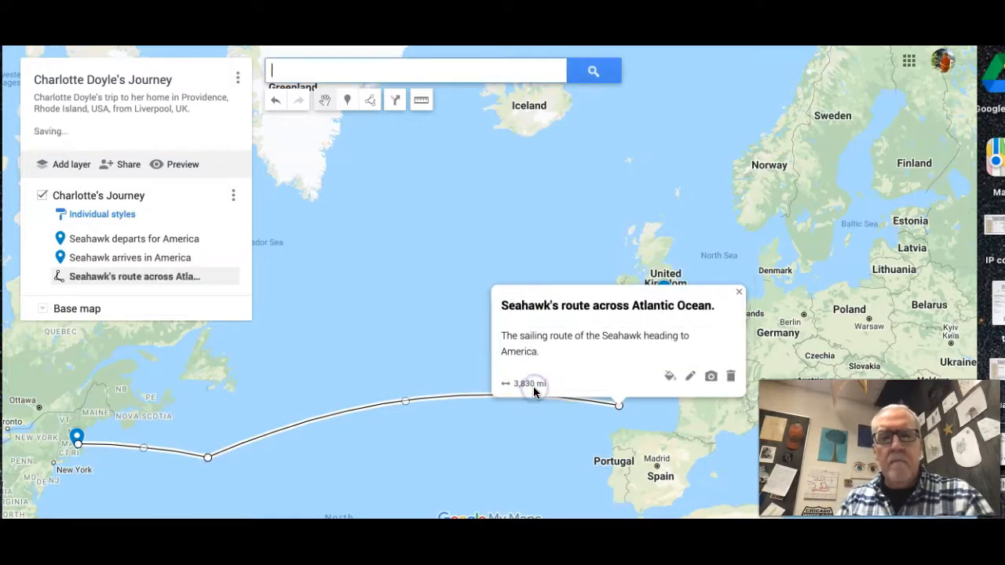
click(739, 292)
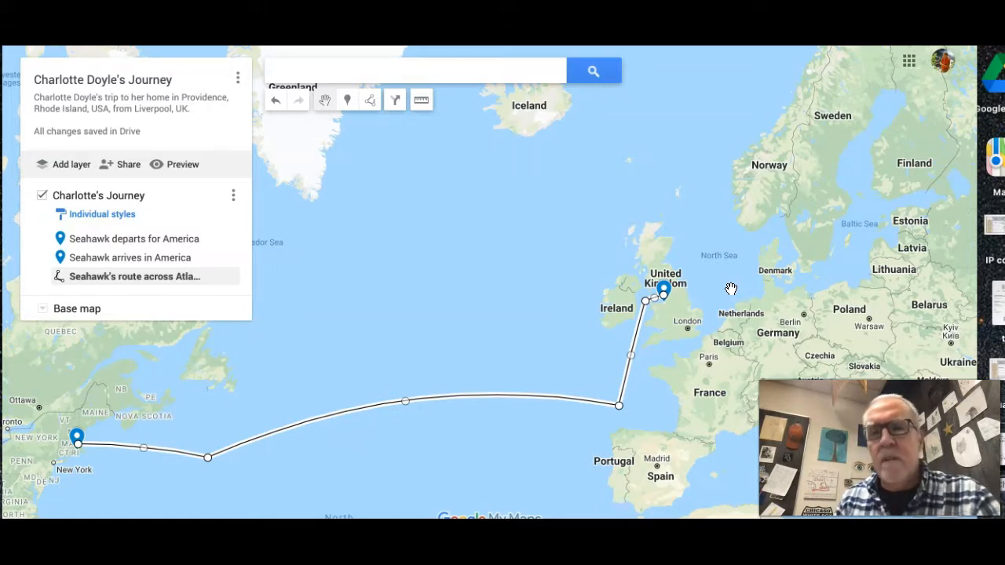
Step: Move the route line's starting point onto the tip of the Liverpool marker and bend its first segment slightly north, clear of the Welsh coast
click(707, 268)
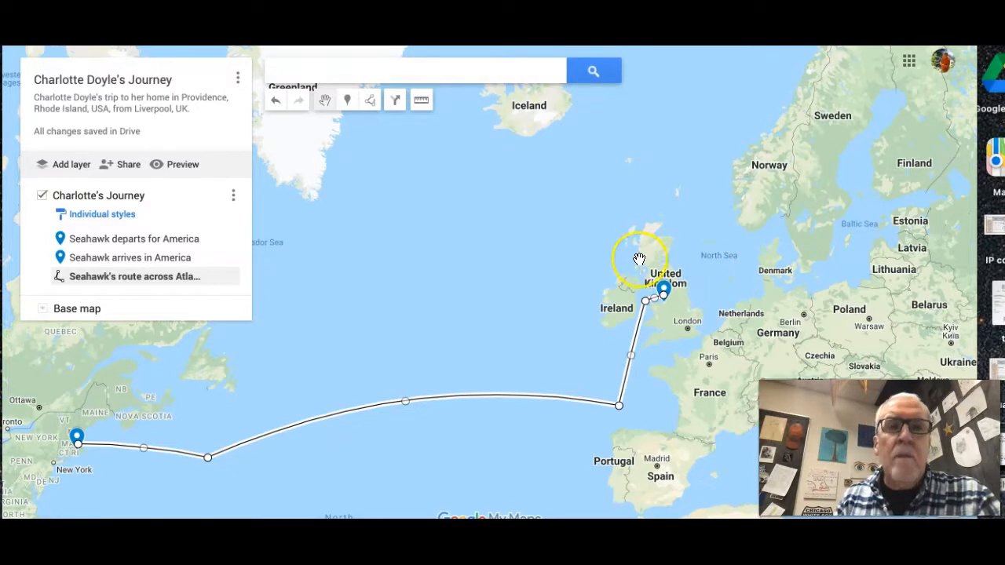
scroll(639, 259, down, 3)
scroll(638, 259, up, 5)
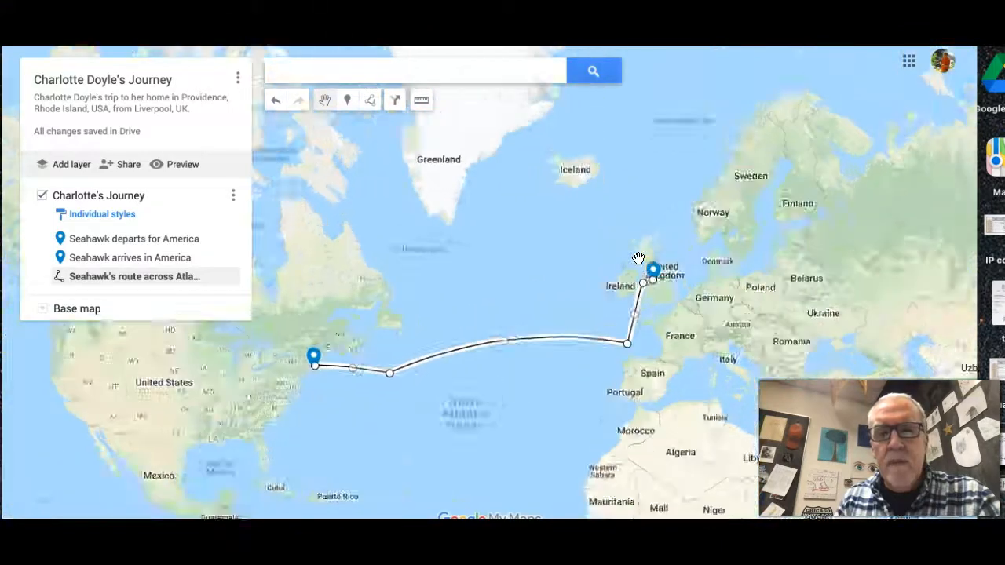
scroll(634, 369, down, 2)
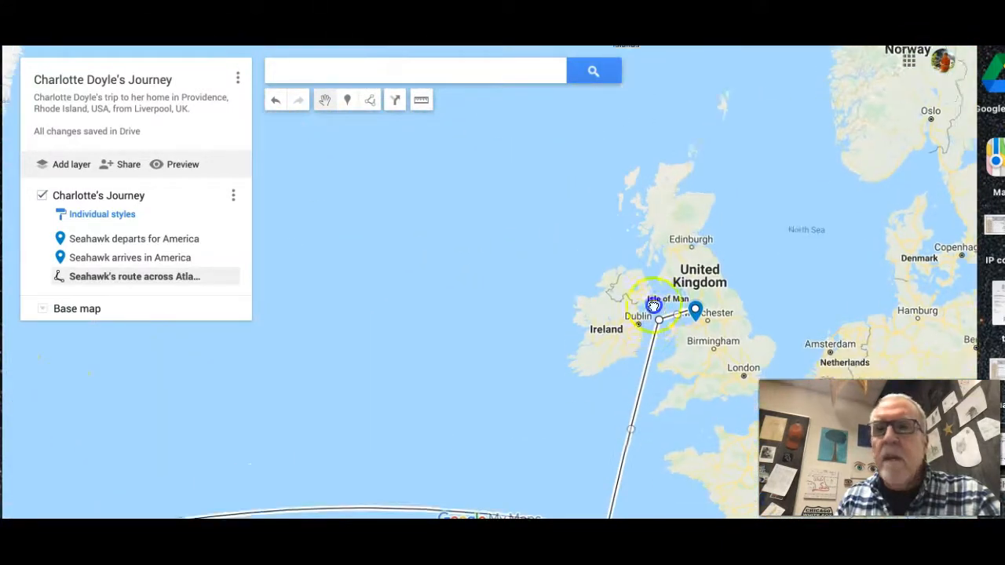
scroll(657, 227, down, 2)
scroll(657, 228, down, 1)
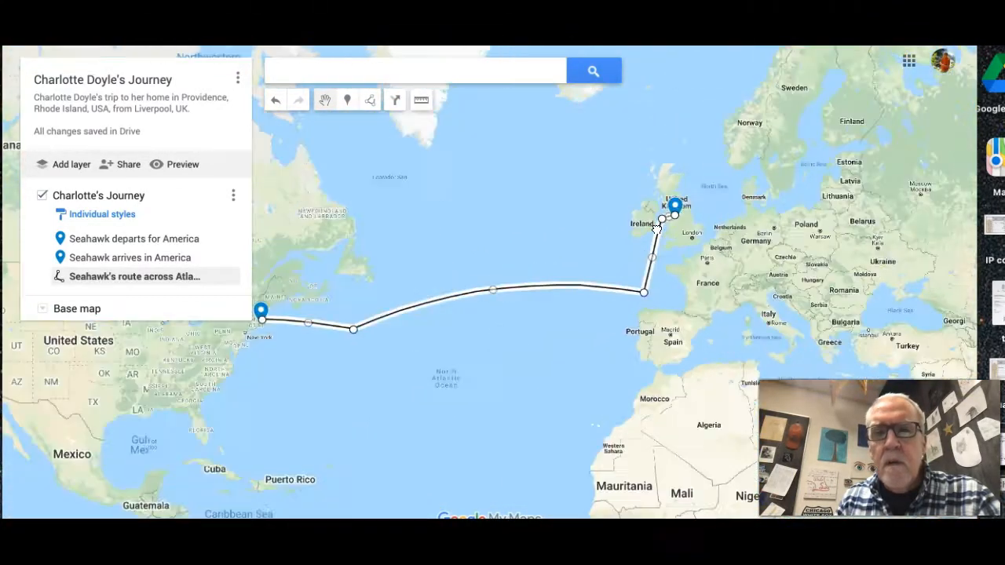
scroll(657, 228, up, 4)
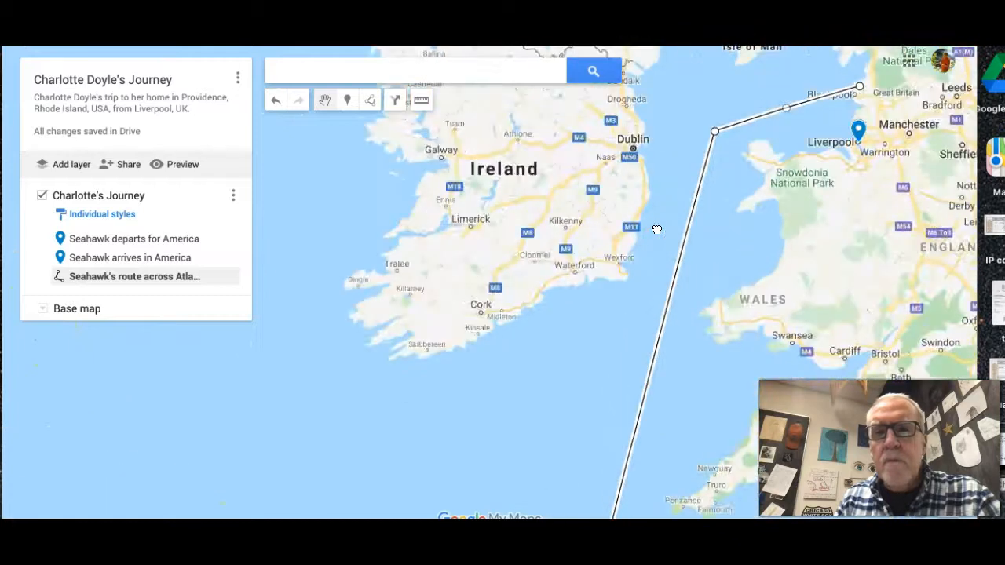
scroll(657, 229, down, 1)
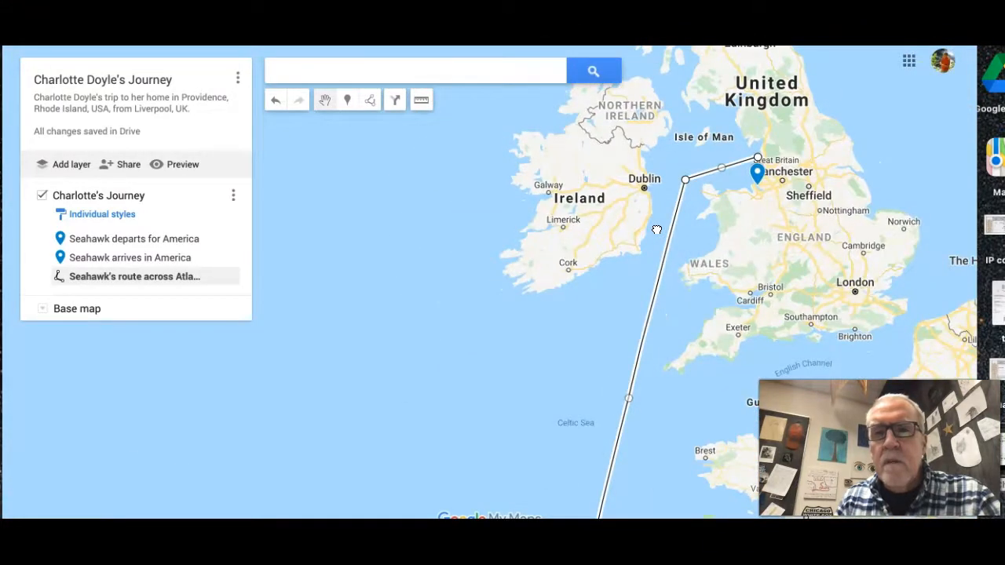
click(757, 159)
drag(757, 160, 757, 185)
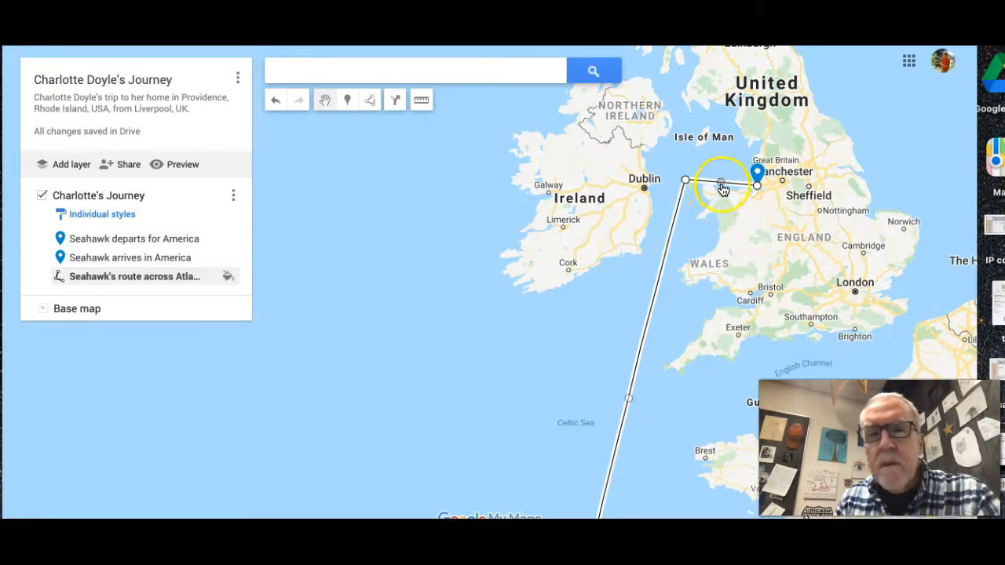
drag(723, 187, 722, 177)
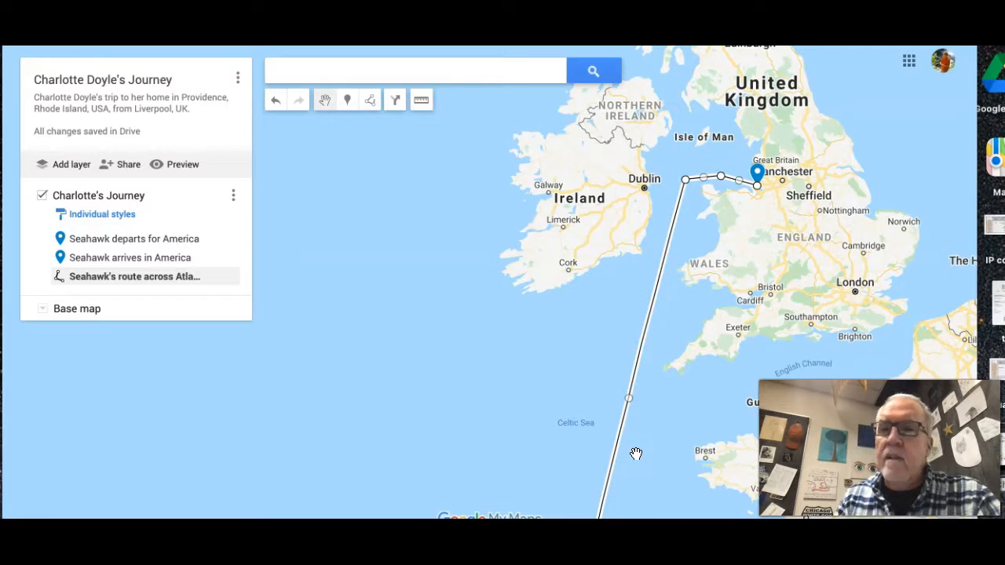
Step: Measure the distance along the route from the Liverpool marker through the Irish Sea and Atlantic bends to the Providence marker
click(422, 103)
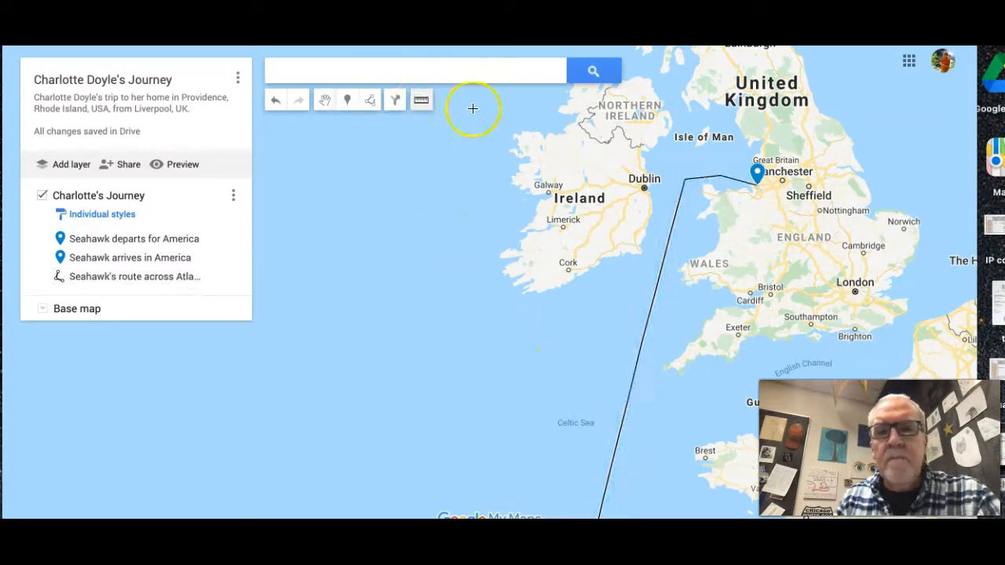
click(756, 184)
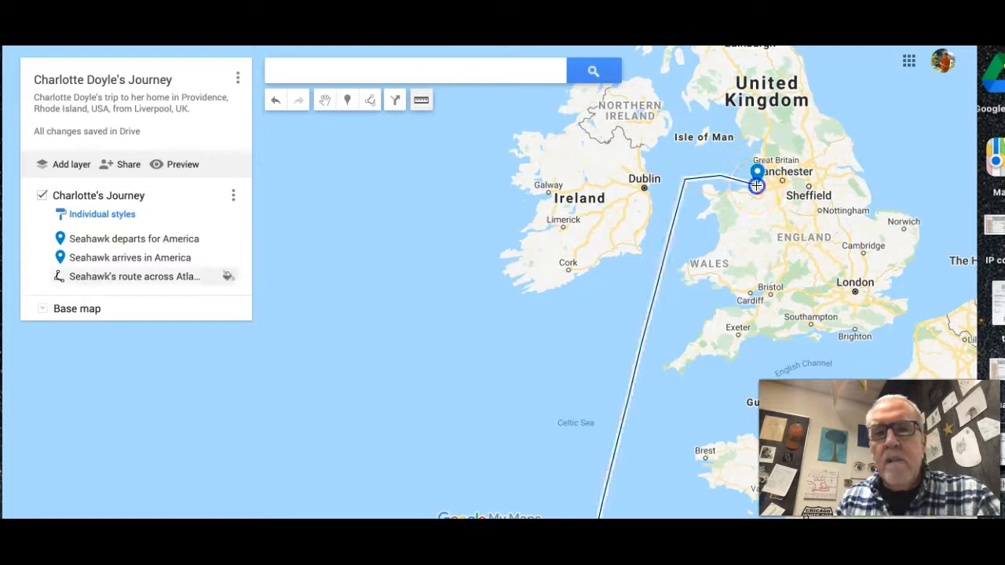
click(684, 179)
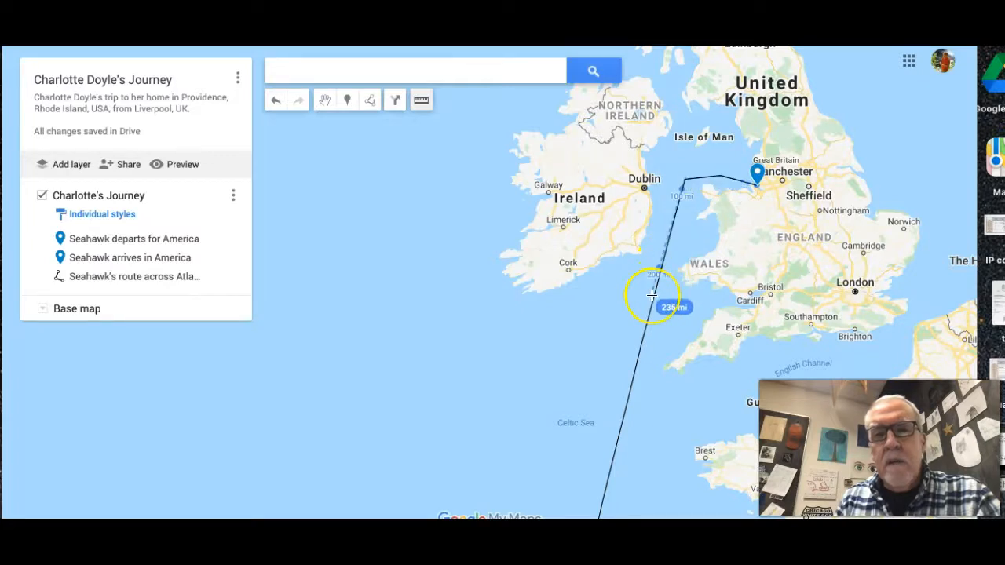
scroll(652, 295, down, 4)
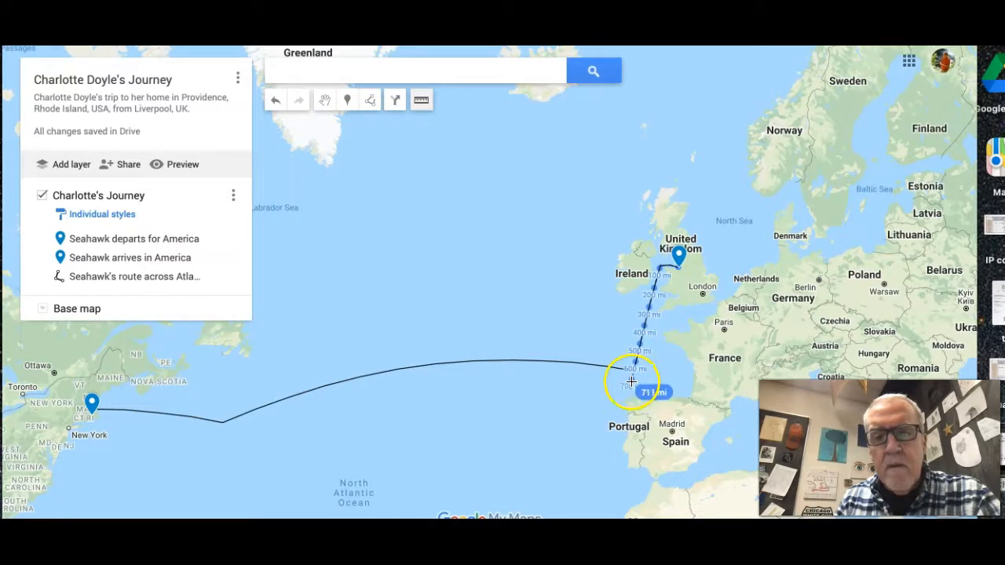
click(636, 367)
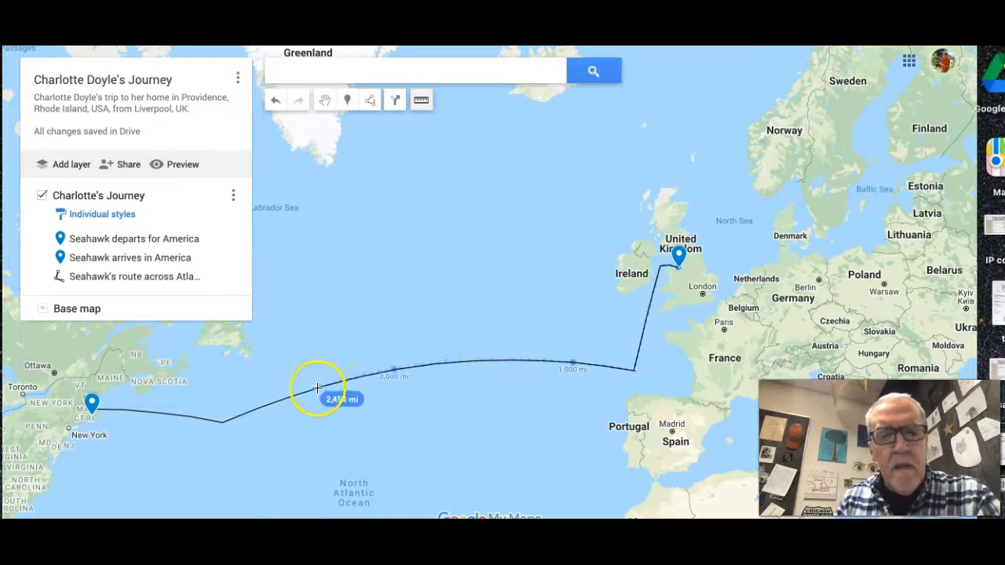
click(221, 424)
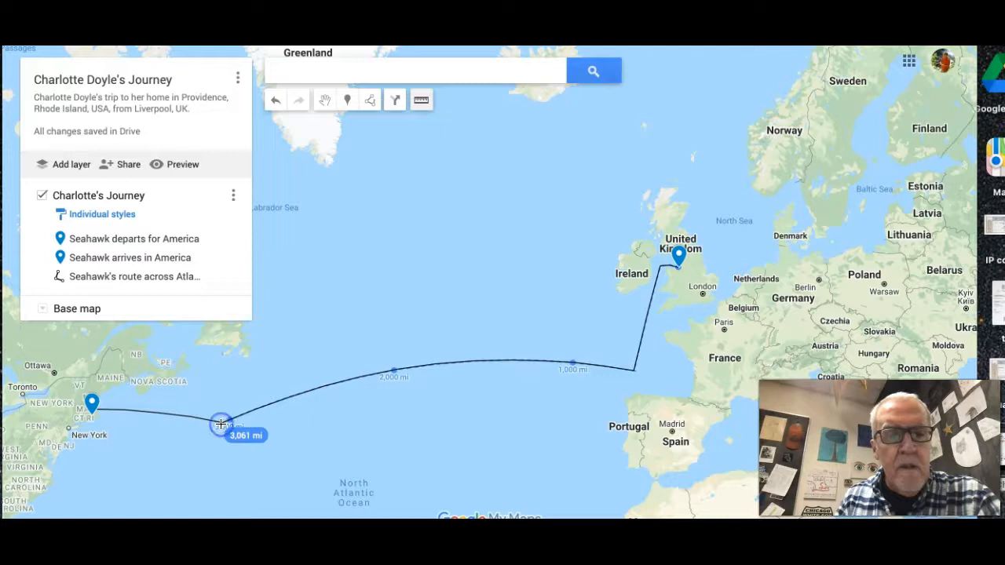
double_click(92, 409)
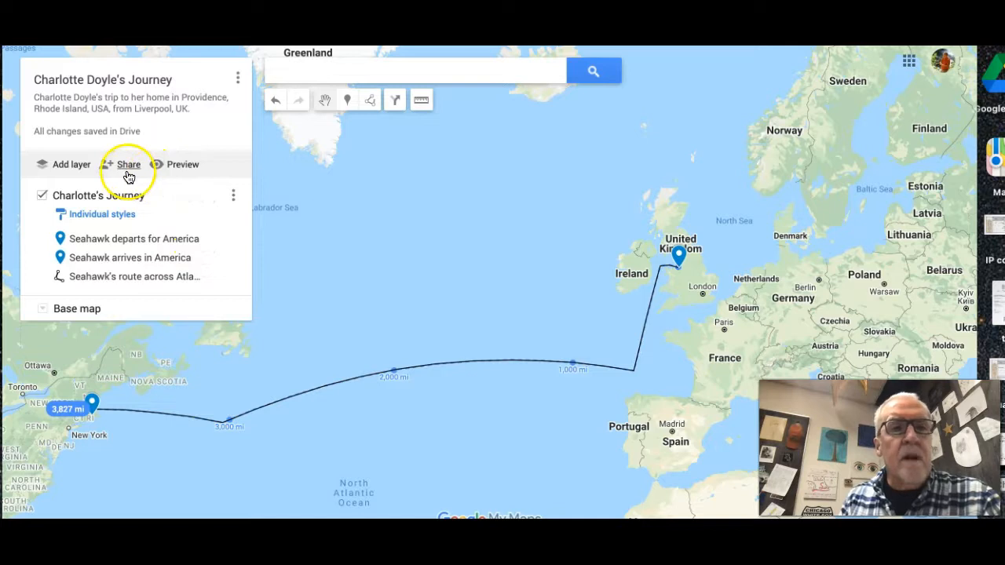
click(238, 78)
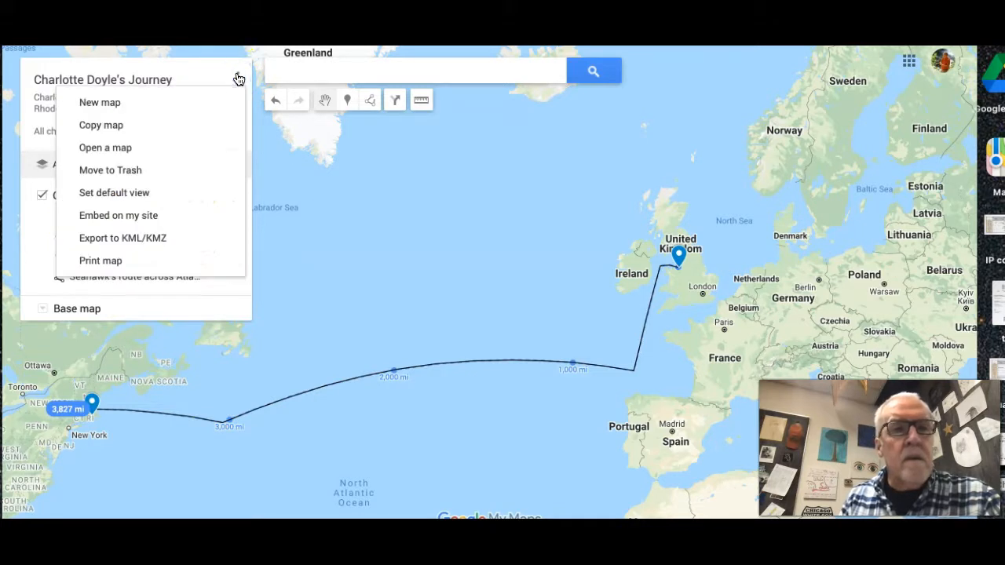
click(238, 78)
click(238, 78)
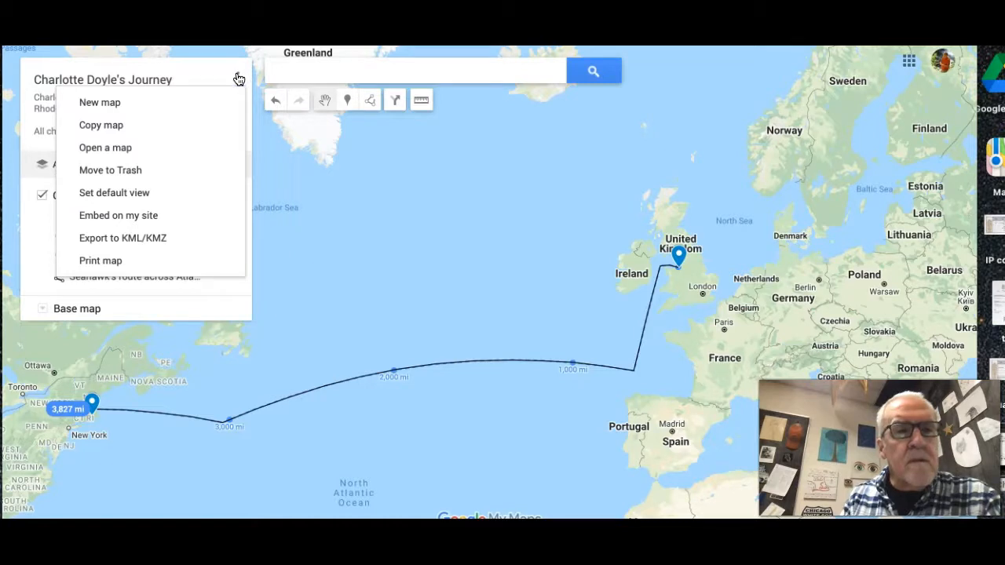
click(238, 77)
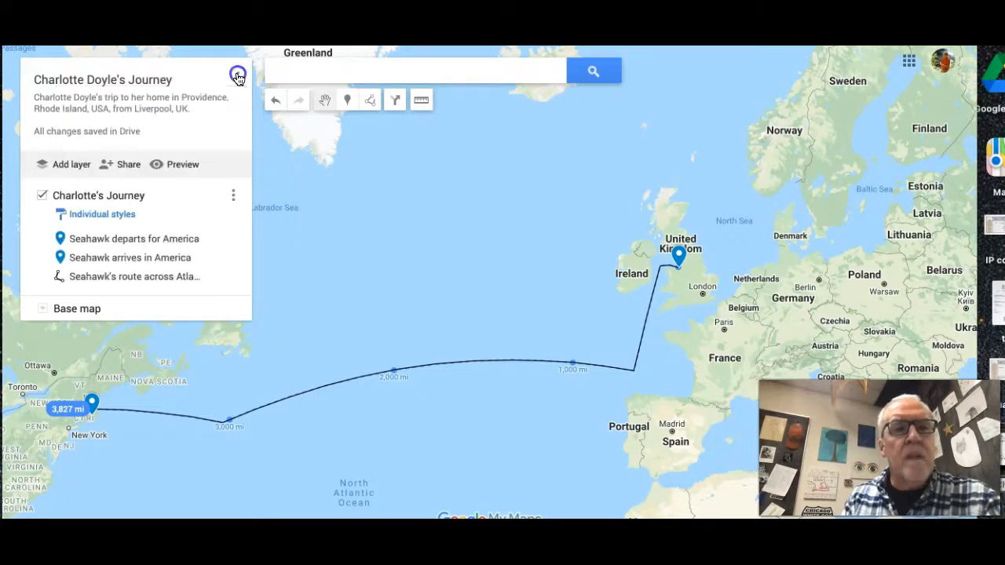
Step: Enable link sharing for the map without making it public, copy the share link and close the sharing settings
click(127, 166)
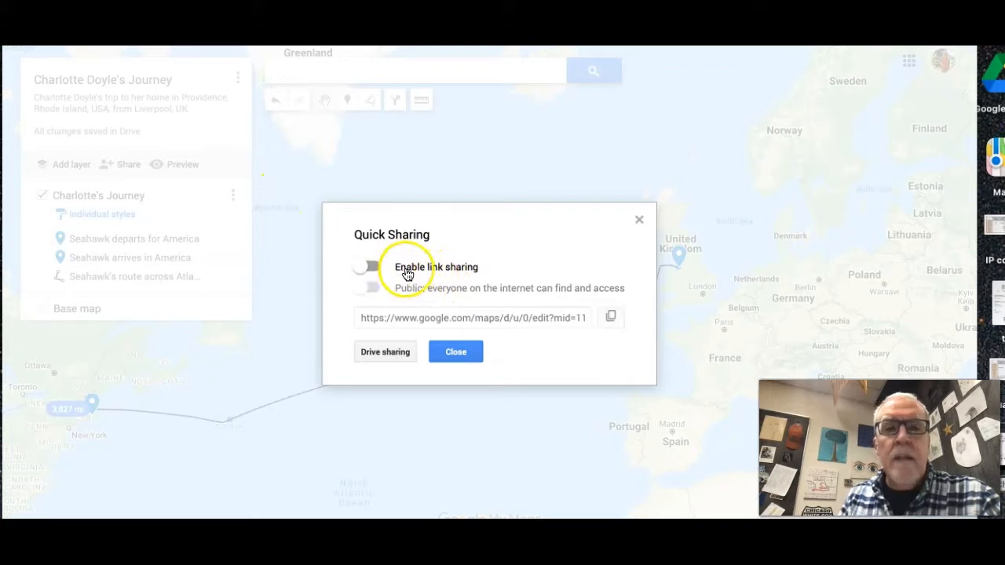
click(371, 267)
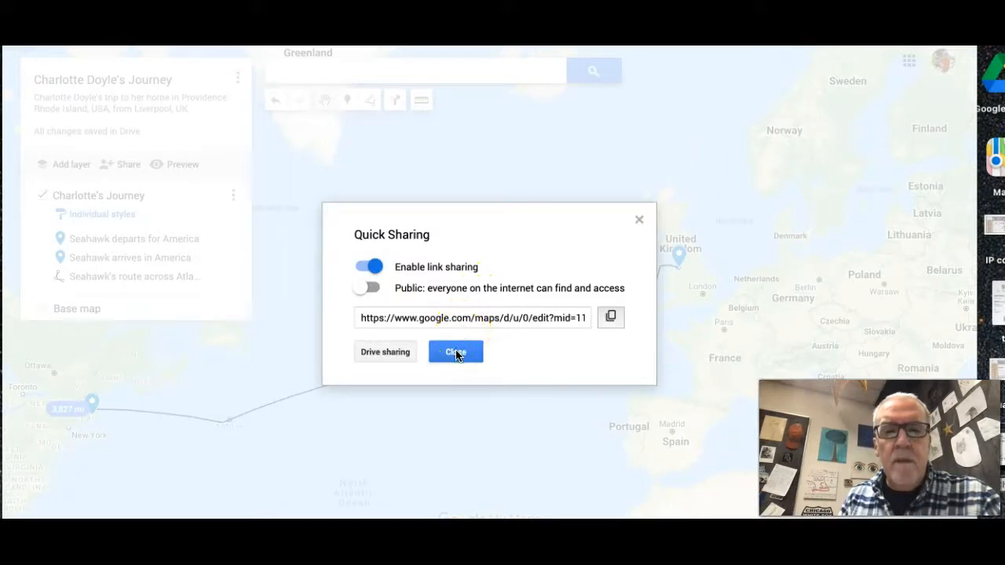
click(611, 319)
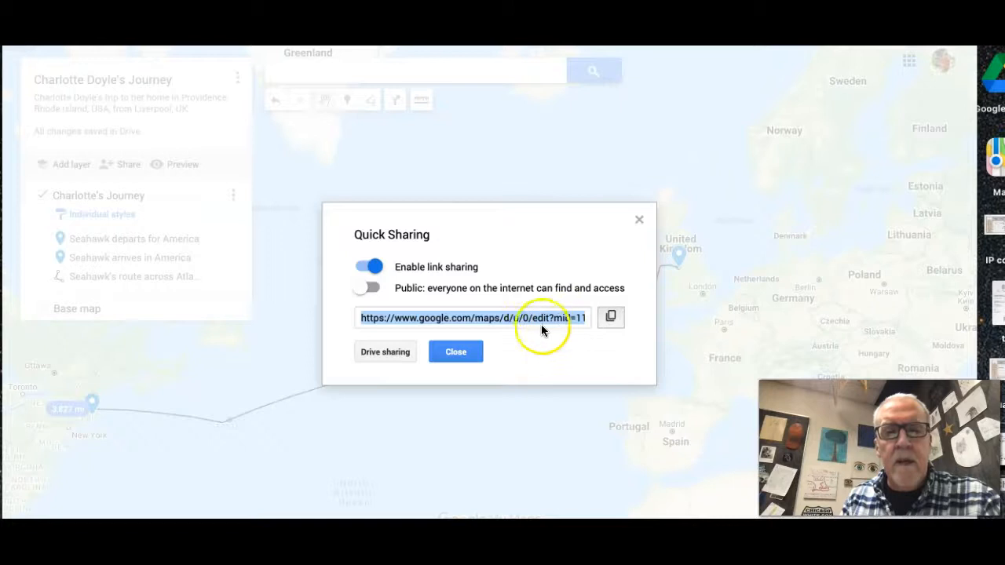
click(471, 352)
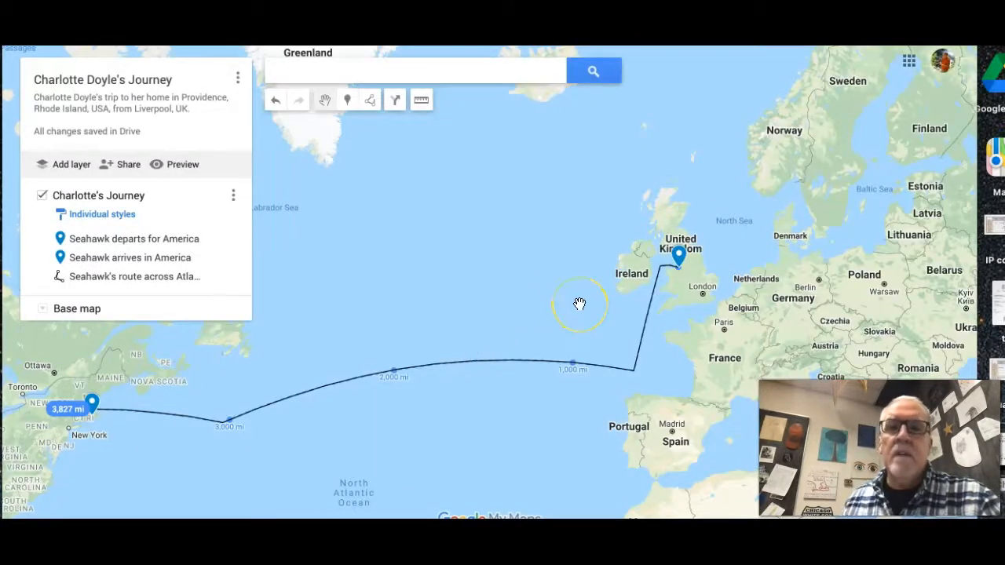